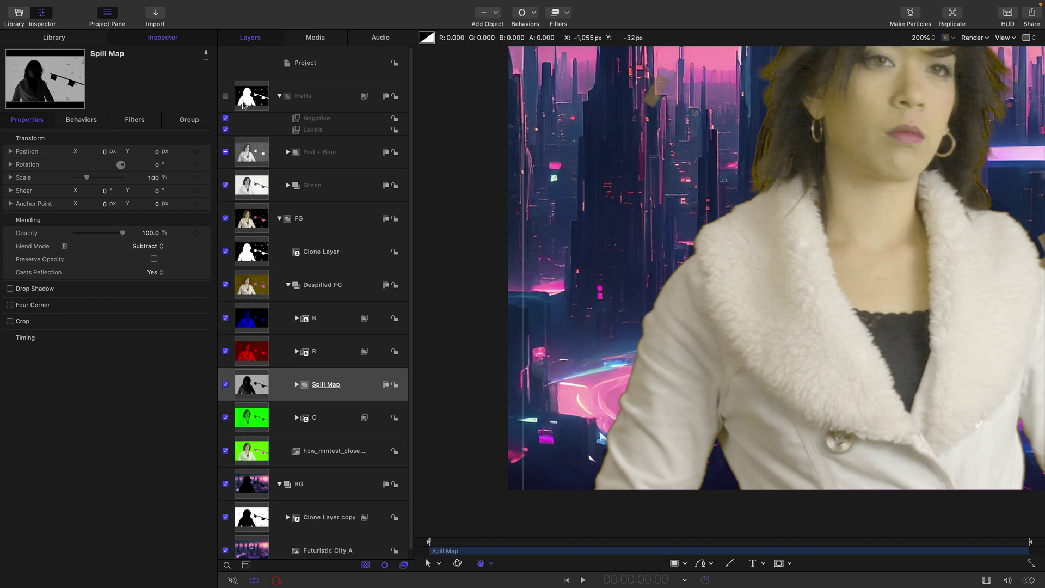
Step: Enable the Blue layer in the Matte's Red + Blue group and set its blend mode to Darken
left_click(261, 100)
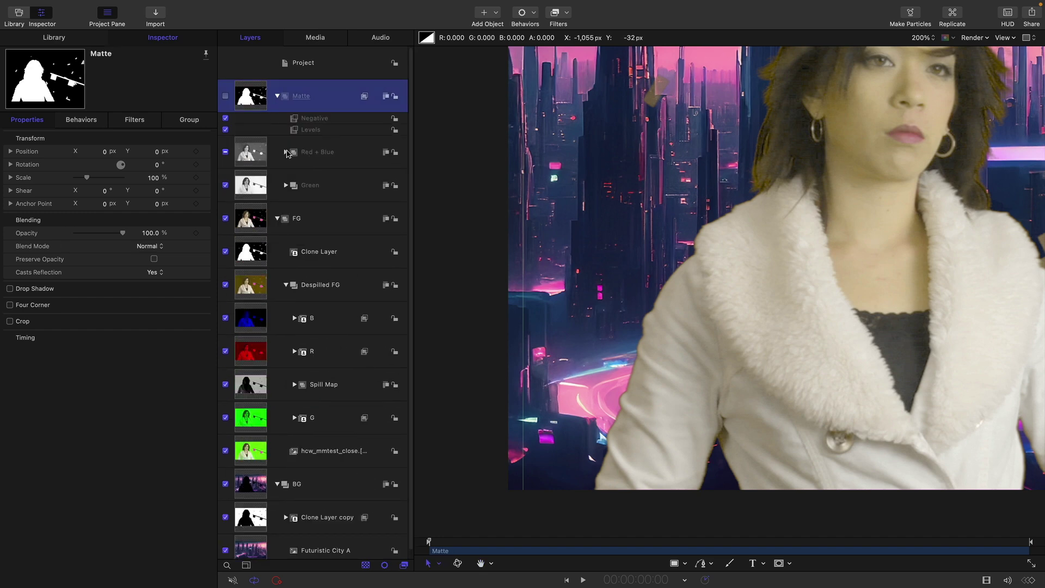
left_click(286, 152)
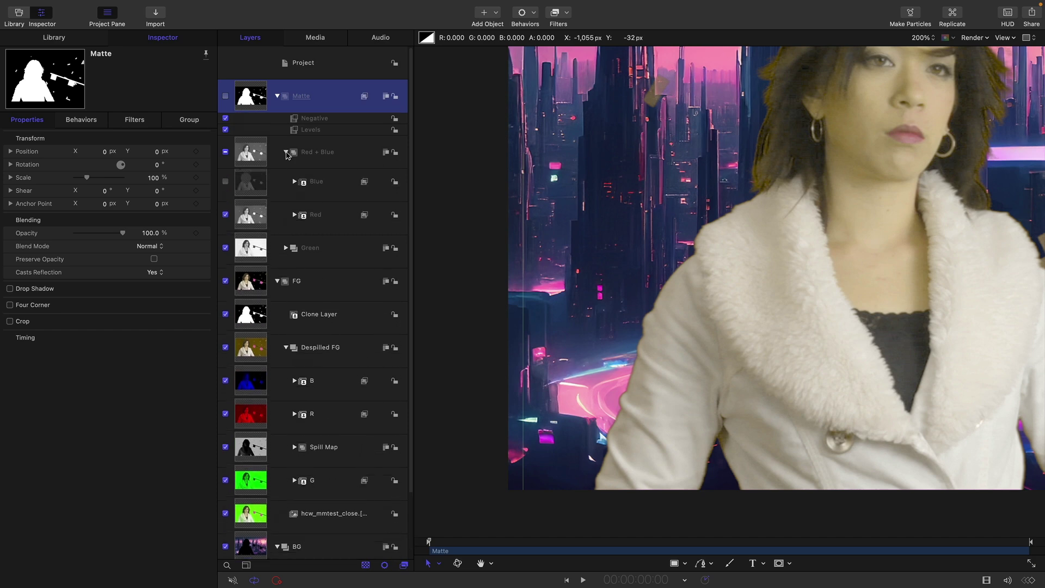
left_click(248, 187)
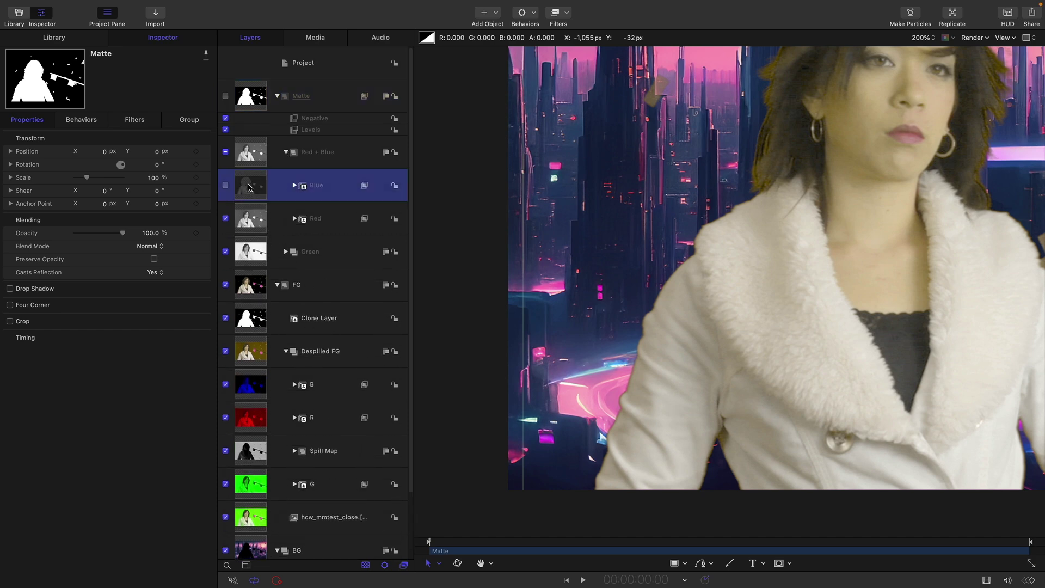
left_click(294, 187)
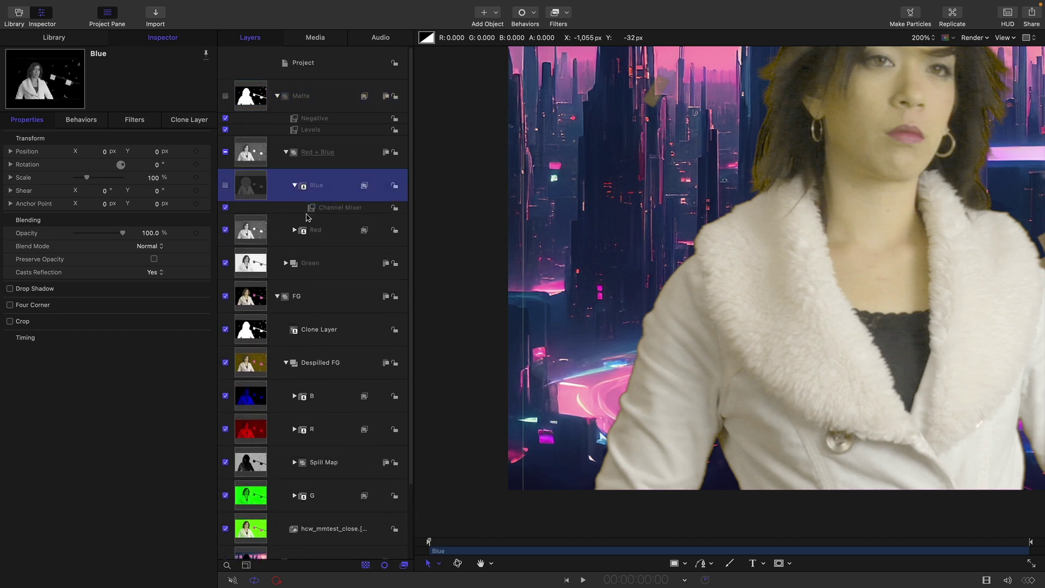
left_click(226, 185)
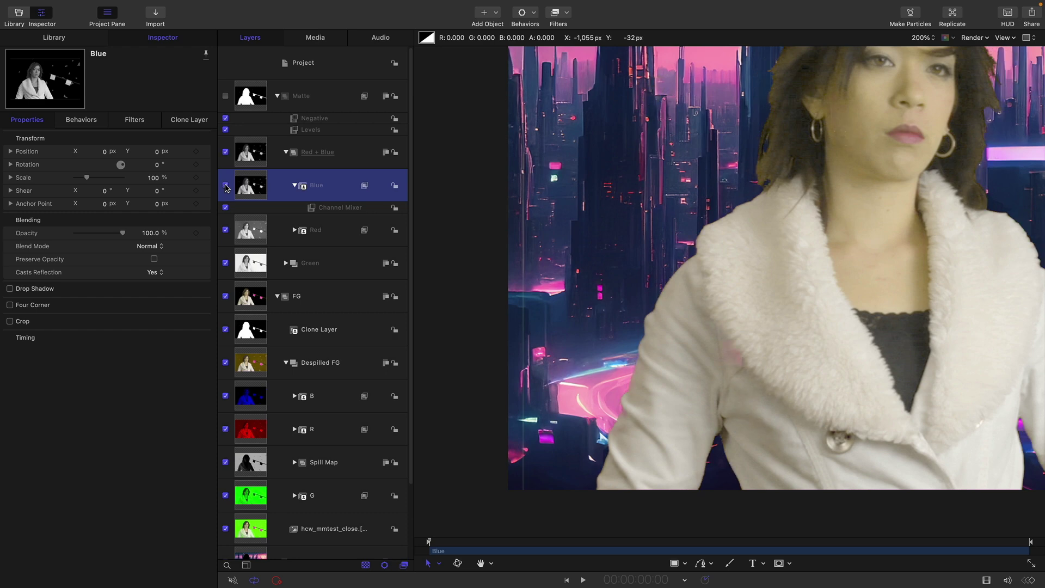
left_click(151, 249)
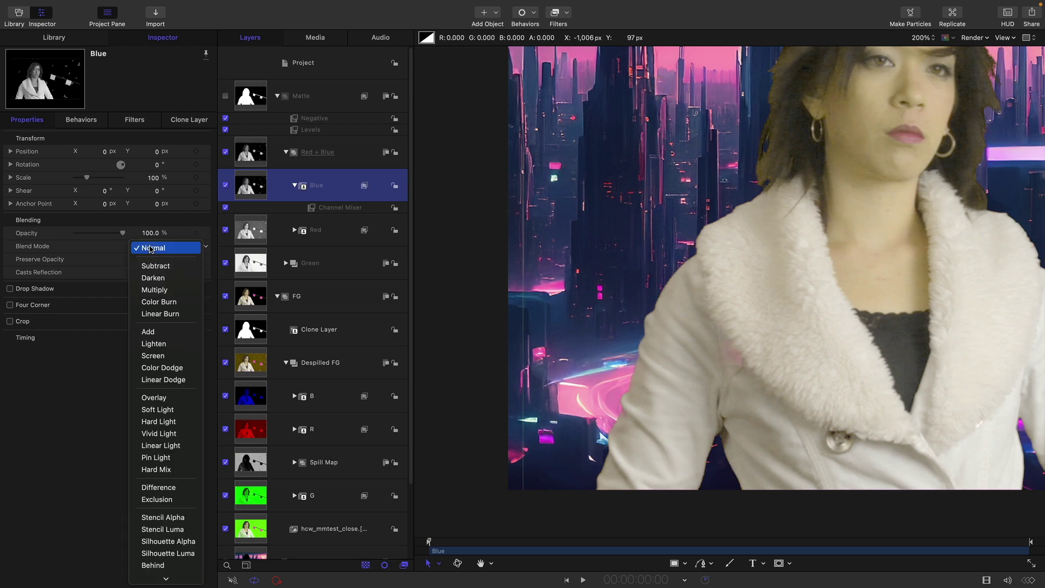
left_click(153, 278)
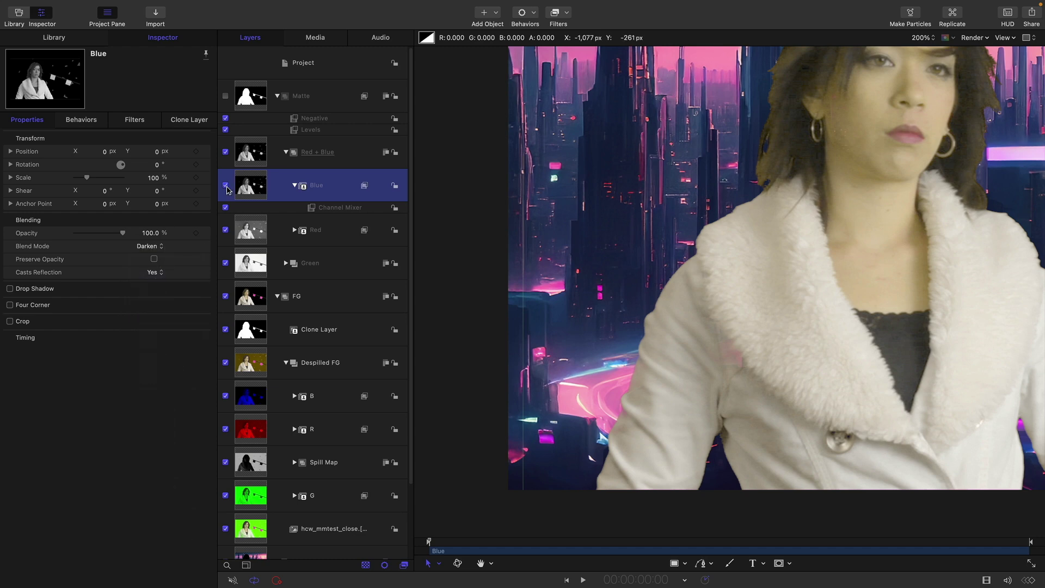
Step: Switch the Blue layer off and on repeatedly to compare the hair edges and background remnants close up
left_click(226, 185)
left_click(226, 185)
left_click(227, 185)
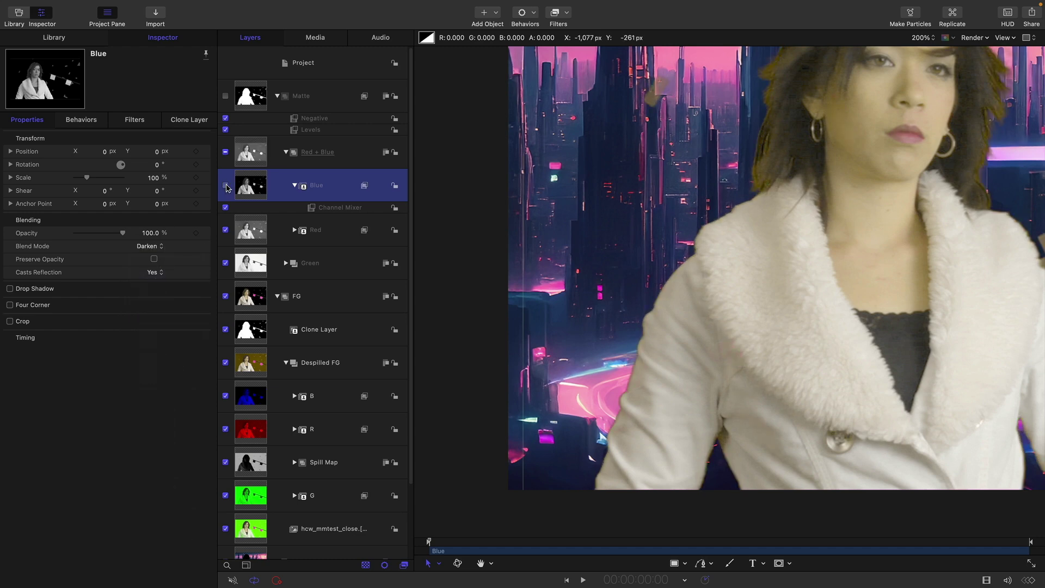
left_click(226, 185)
left_click(226, 186)
left_click(227, 186)
left_click(227, 186)
left_click(226, 186)
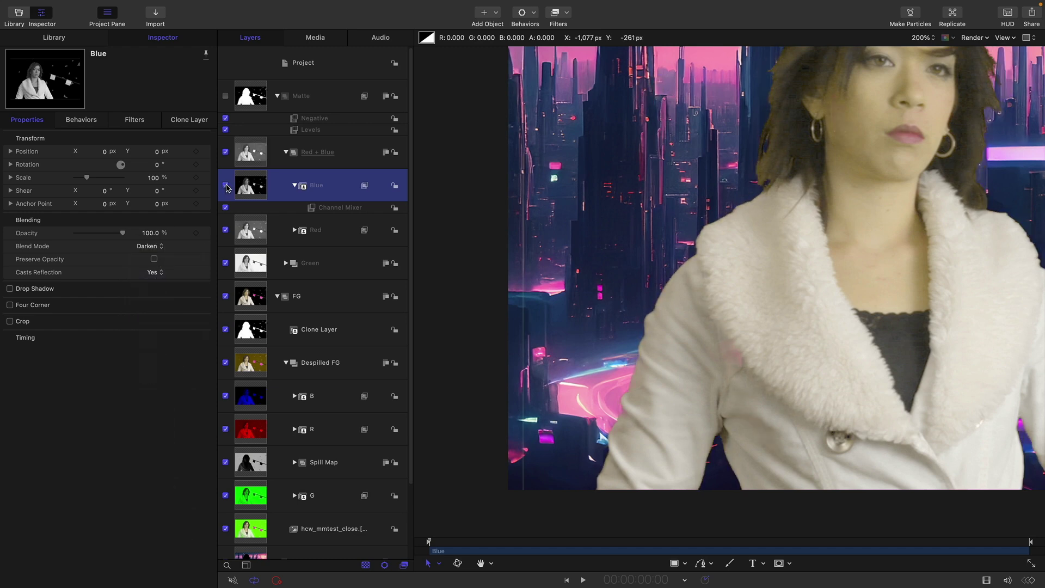
left_click(226, 185)
left_click(226, 186)
left_click(226, 186)
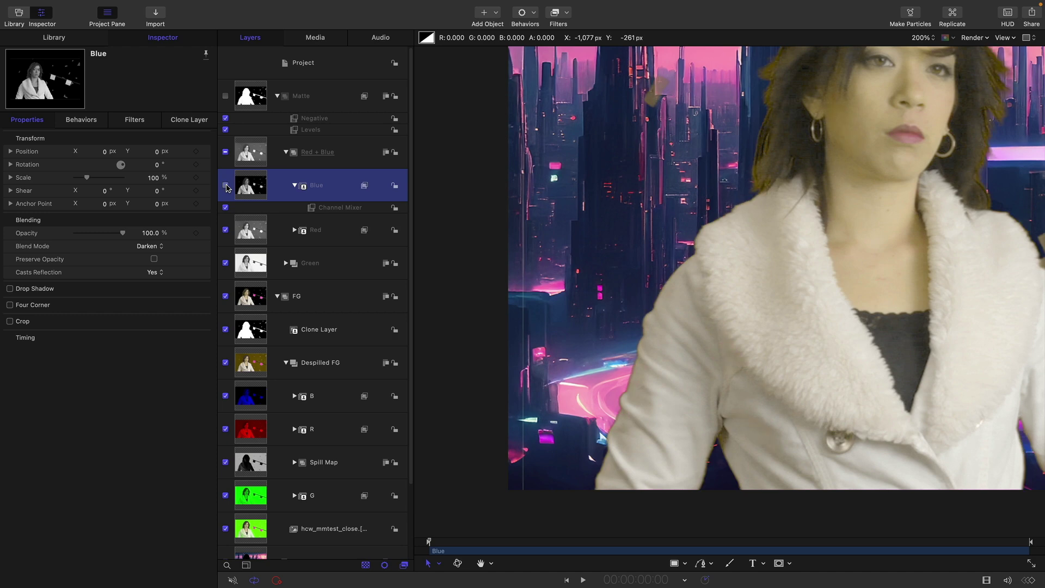
left_click(225, 185)
Step: Compare the whole composite fitted to the canvas with and without the Blue layer
key("super+minus")
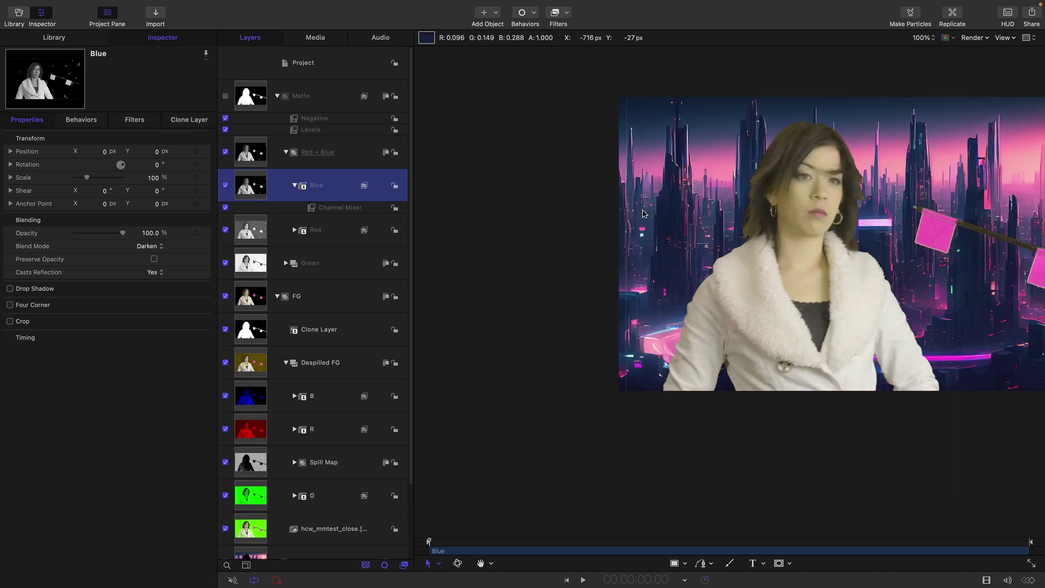
key("shift+z")
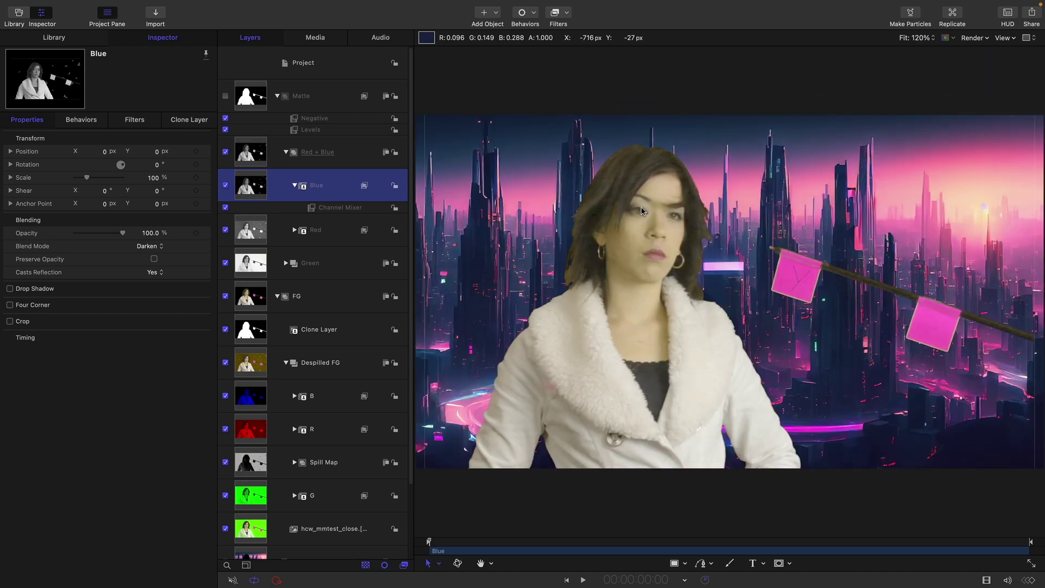
left_click(226, 186)
left_click(225, 185)
left_click(225, 185)
left_click(225, 185)
left_click(225, 185)
left_click(226, 185)
left_click(226, 186)
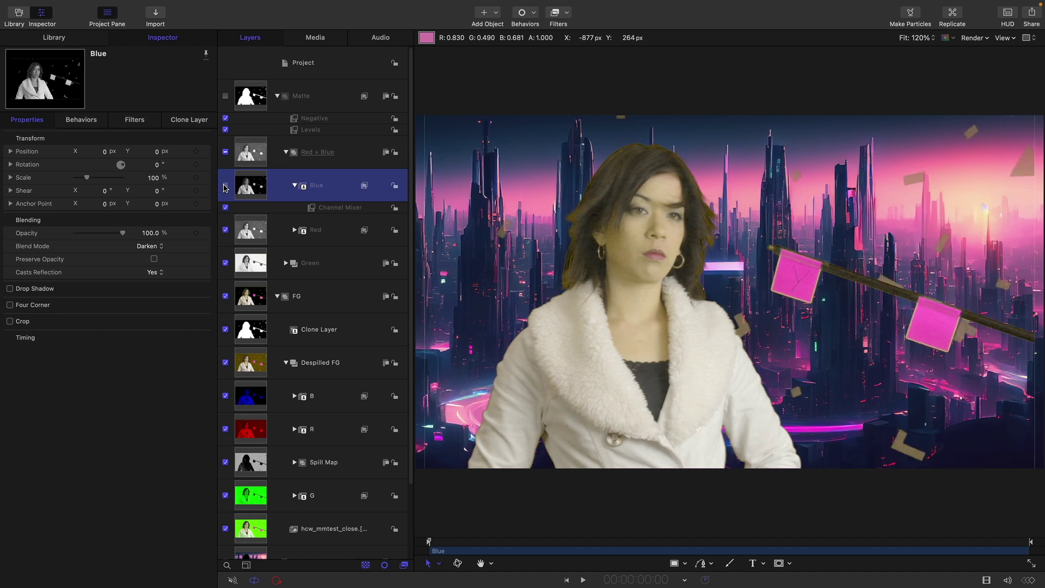
left_click(225, 185)
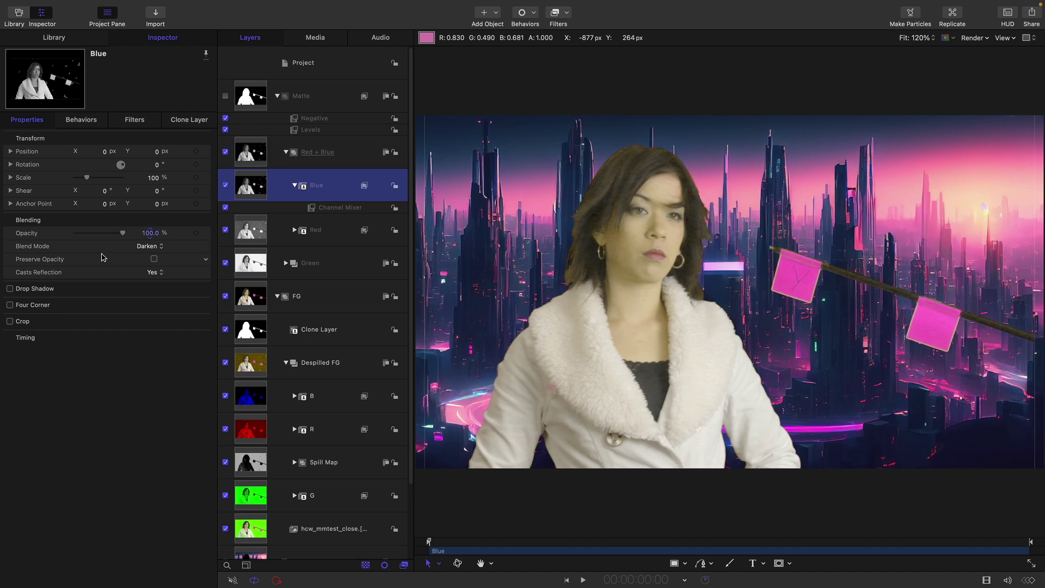
Step: Lower the Blue layer's opacity to 55.56% and compare the composite with the layer off and on
left_click_drag(122, 236, 100, 233)
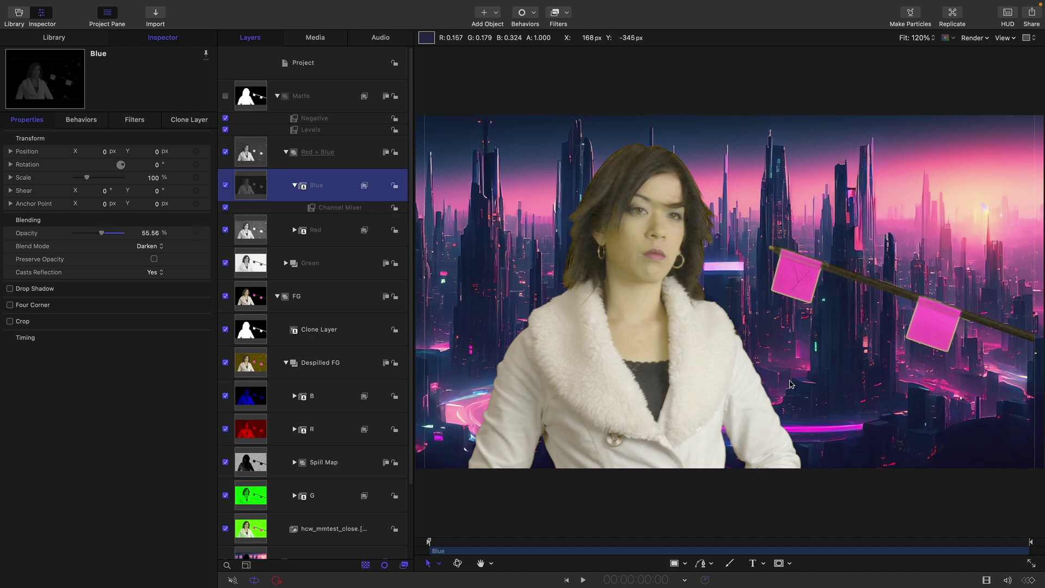
left_click(225, 185)
left_click(226, 185)
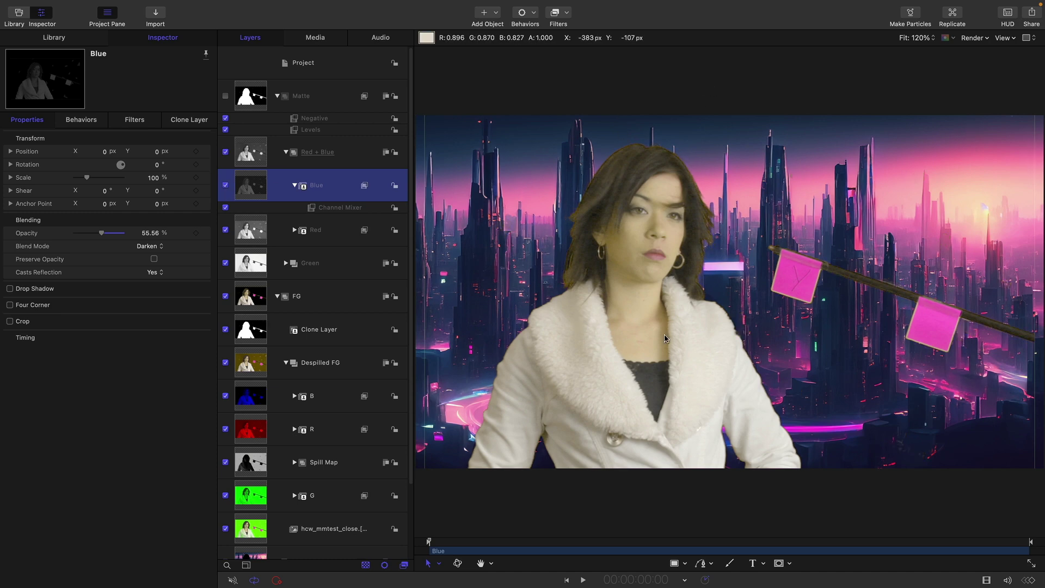
key("super+equal")
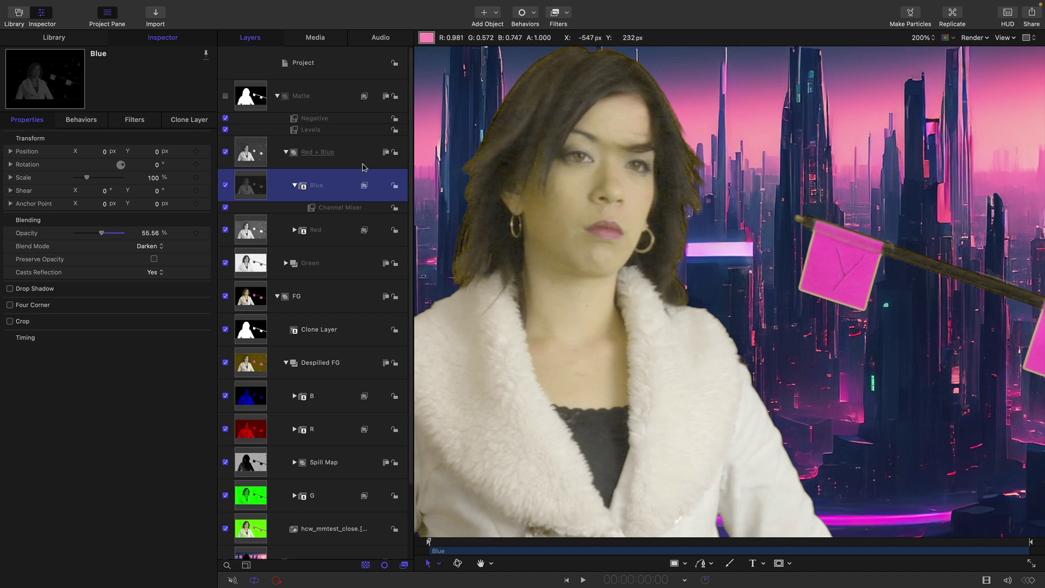
left_click(225, 185)
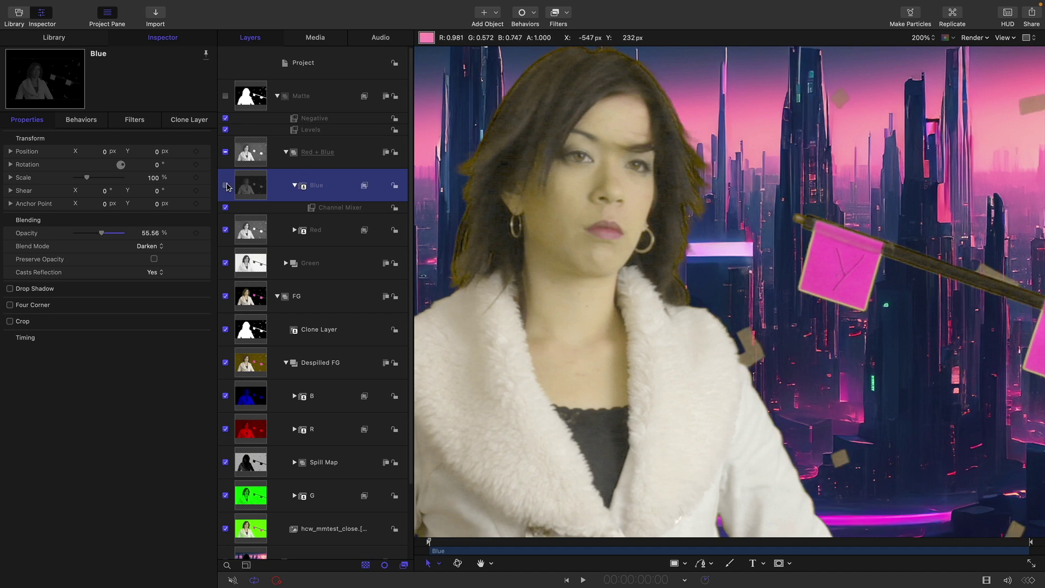
left_click(226, 186)
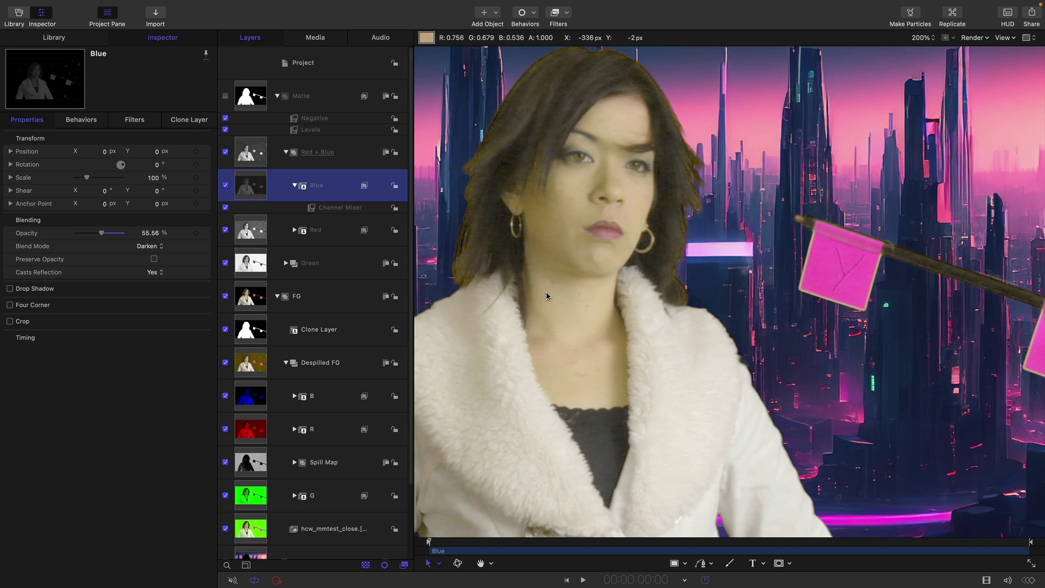
Step: Draw a circle mask with a radius of about 292 around the woman's head on the Blue layer and invert it
key("alt+z")
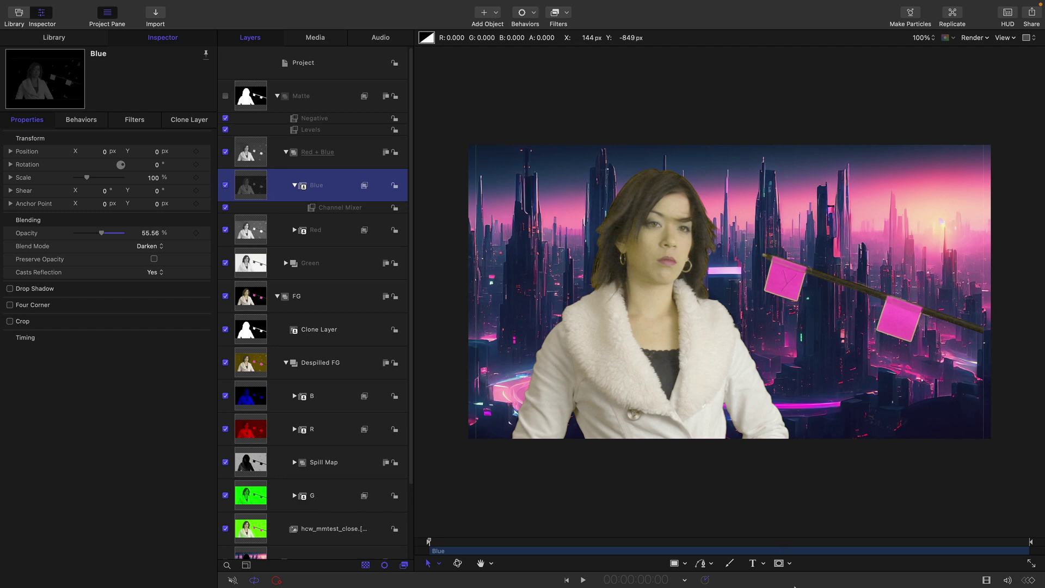
left_click(789, 564)
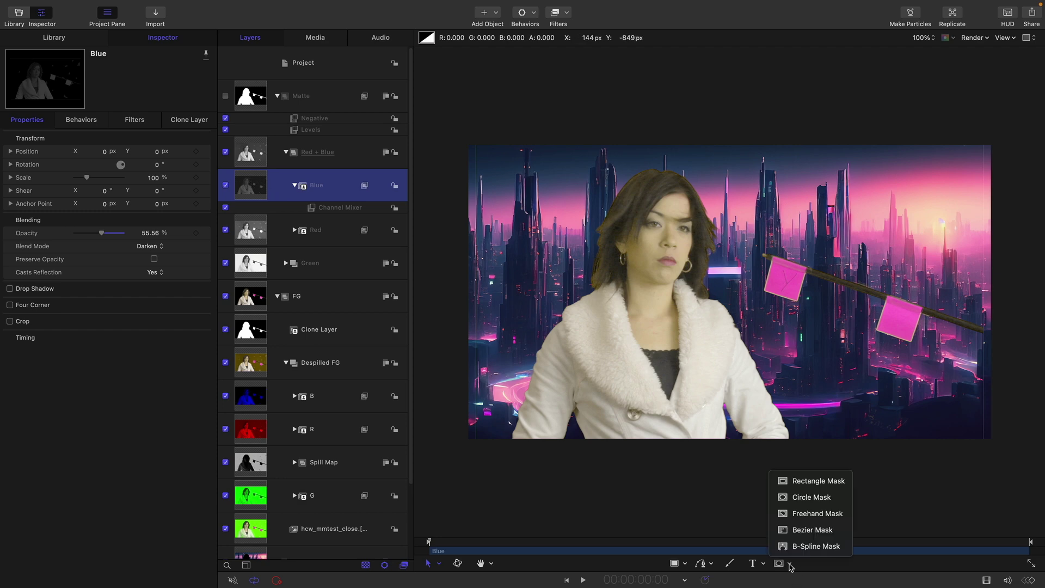
left_click(813, 528)
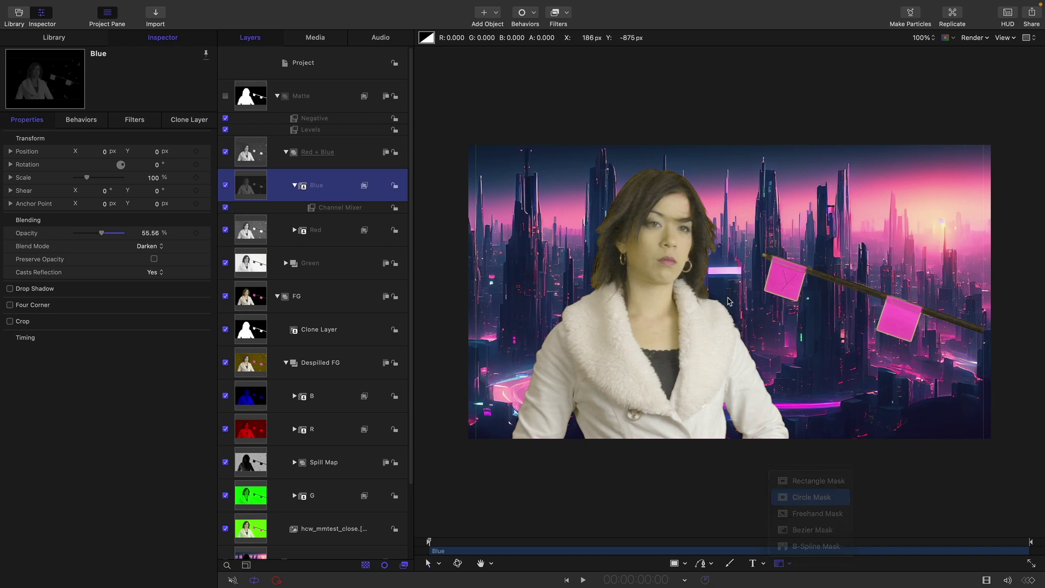
left_click_drag(669, 246, 743, 343)
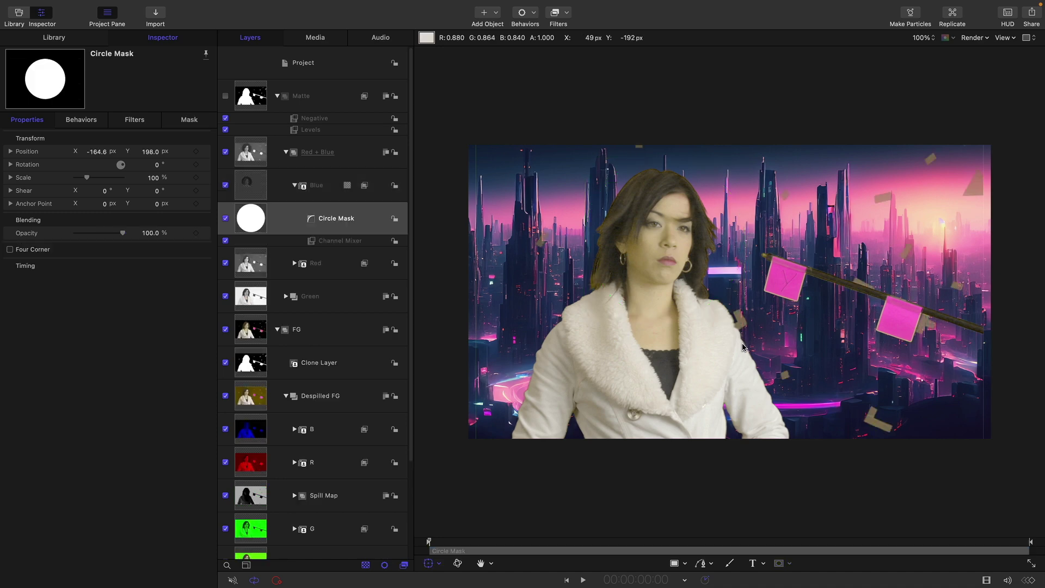
left_click(154, 191)
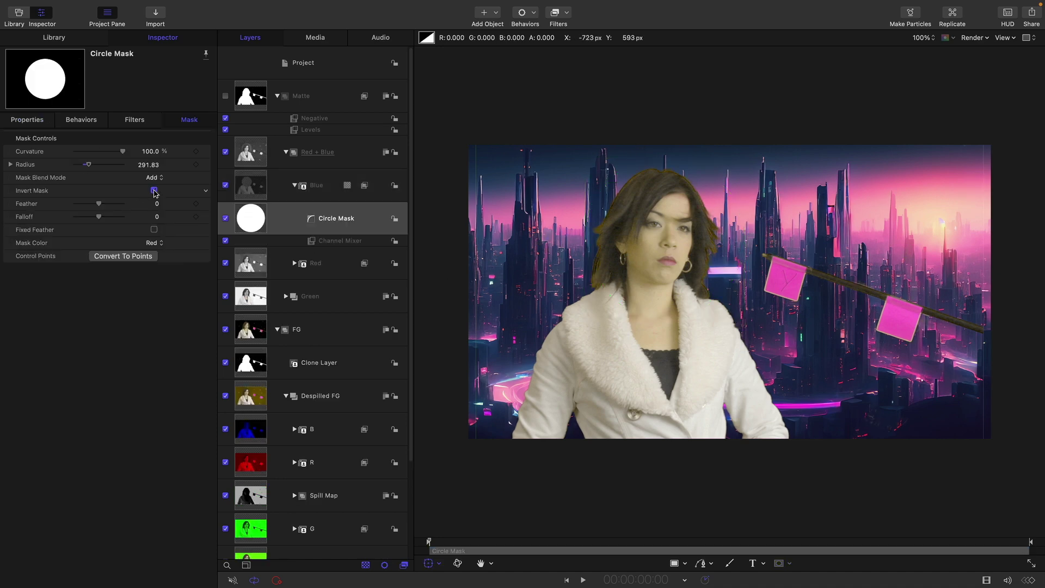
Step: Toggle the circle mask off and on to examine its effect on the face and hair edges
left_click(226, 219)
key("super+equal")
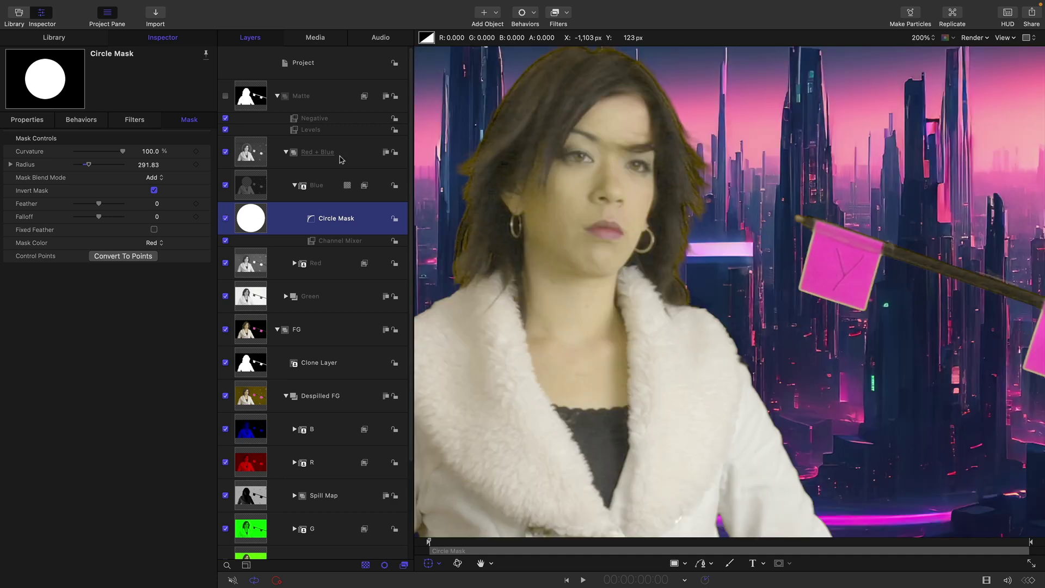
left_click(226, 219)
left_click(225, 219)
left_click(226, 219)
left_click(226, 218)
left_click(226, 219)
left_click(226, 218)
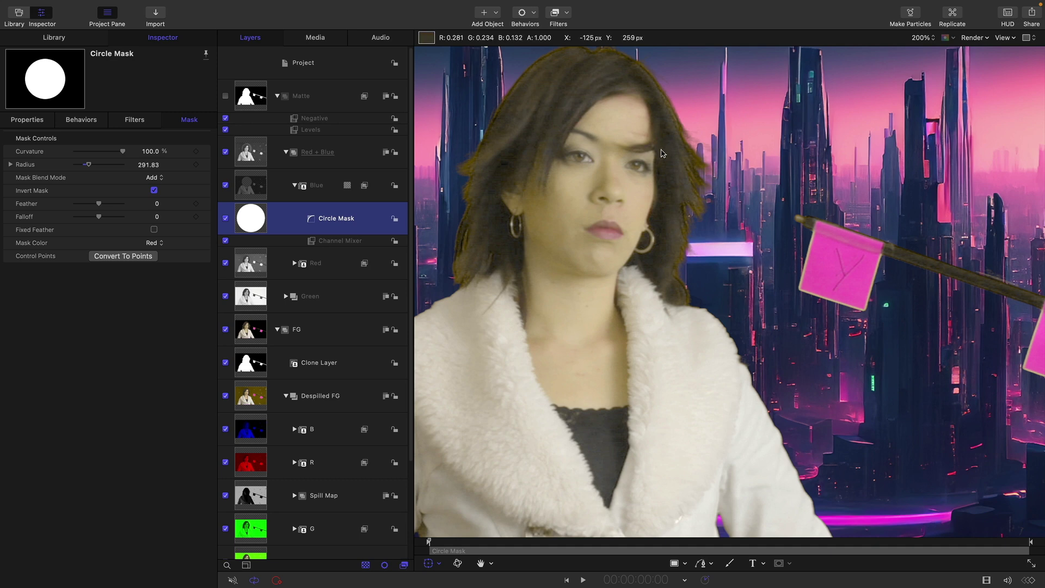
Step: Shift the circle mask to about X -201 px, Y 189 px and enlarge its radius to 311.83
key("super+minus")
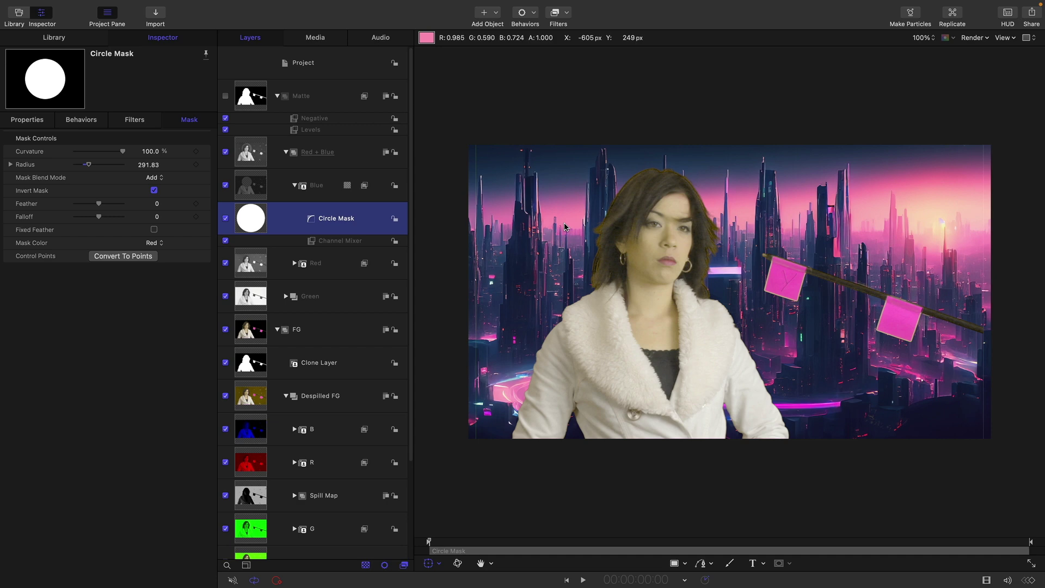
left_click(662, 246)
left_click_drag(663, 246, 653, 243)
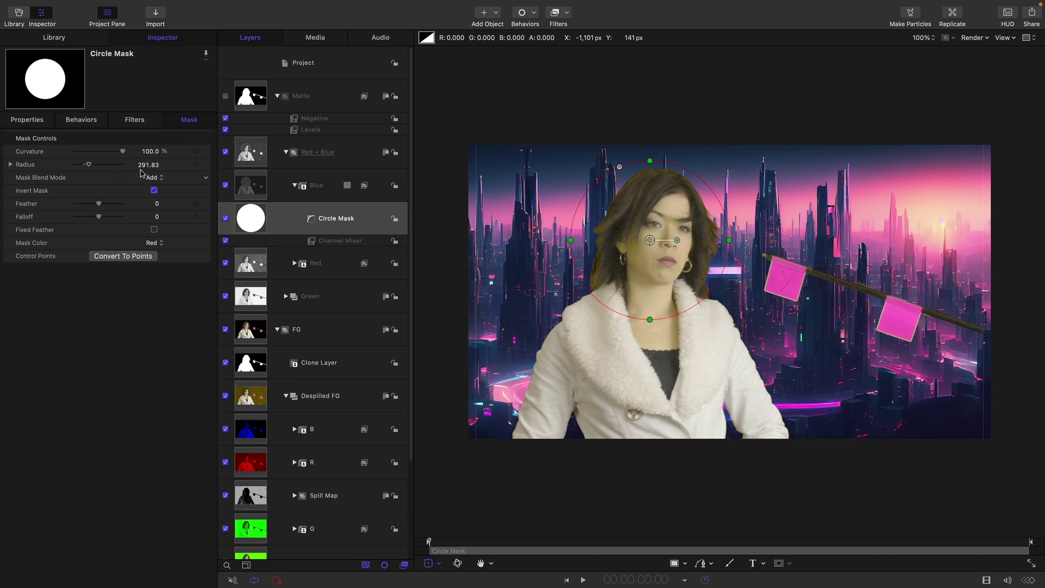
left_click_drag(149, 166, 148, 164)
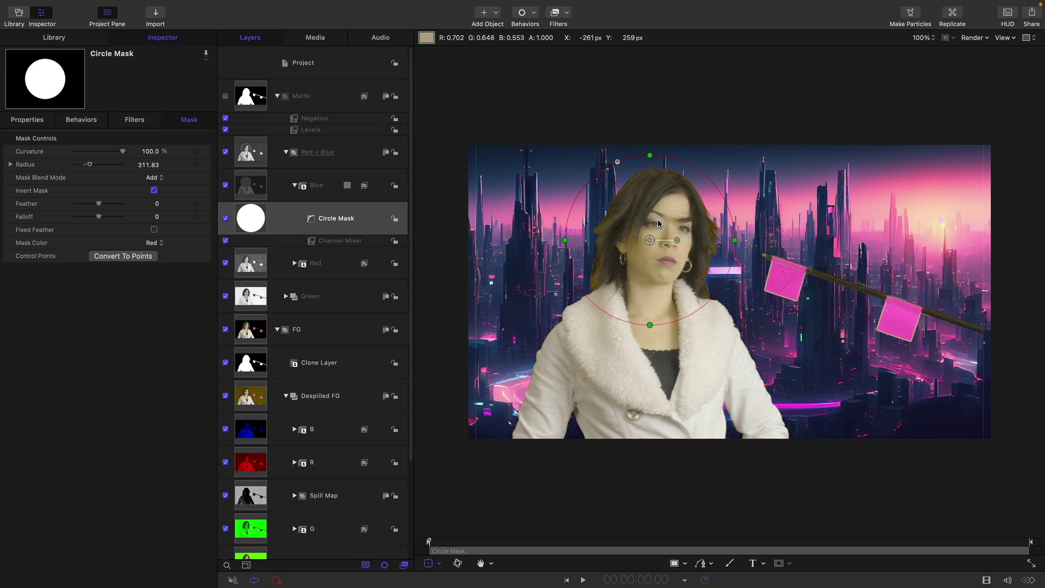
key("super+slash")
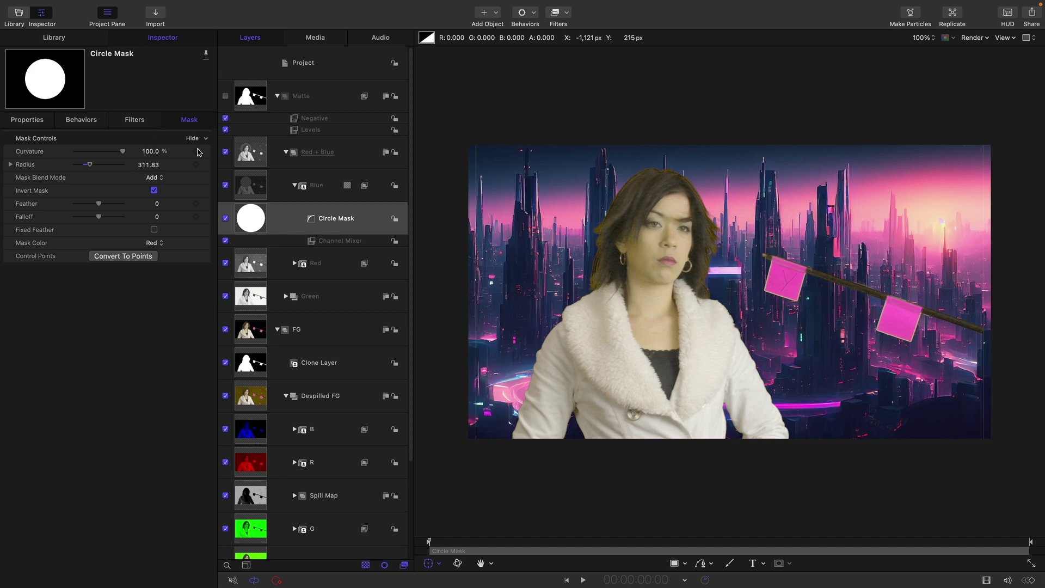
Step: Keyframe the circle mask's position and scale at the first frame, and at 4:23 set its scale to 132% and X position to -313.4 px
left_click(40, 121)
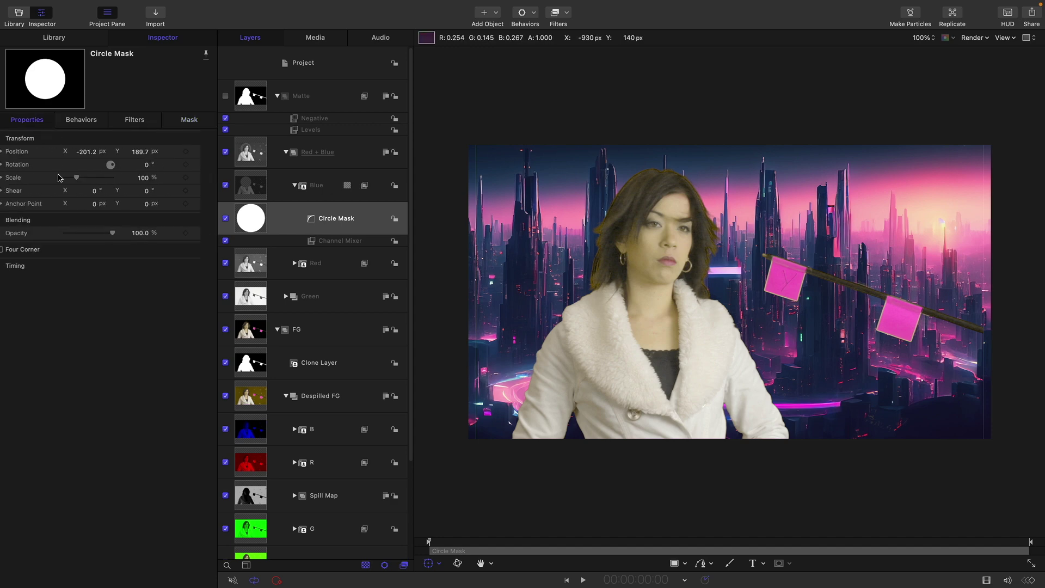
left_click(195, 151)
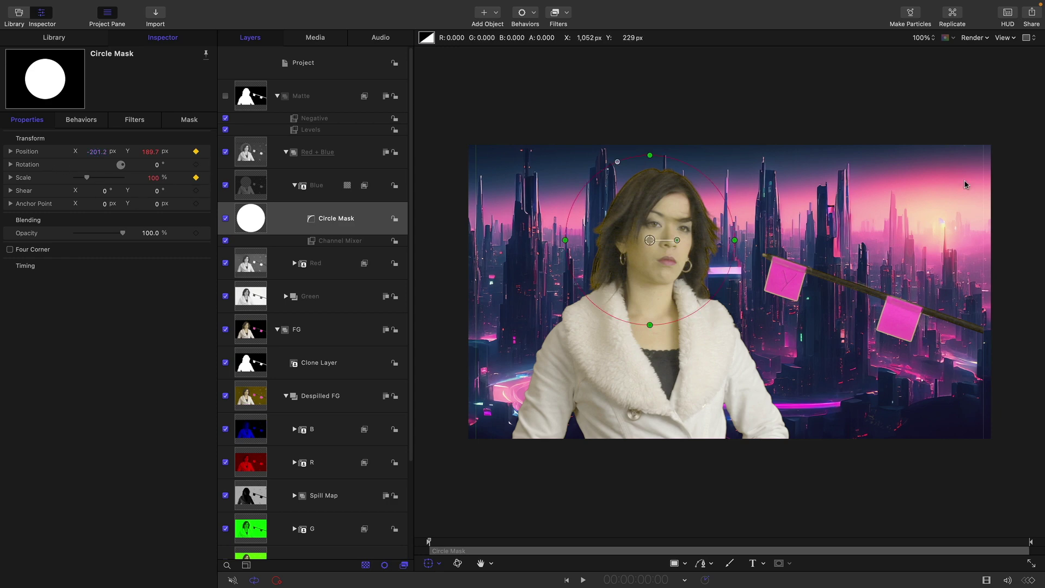
left_click_drag(1023, 543, 1043, 556)
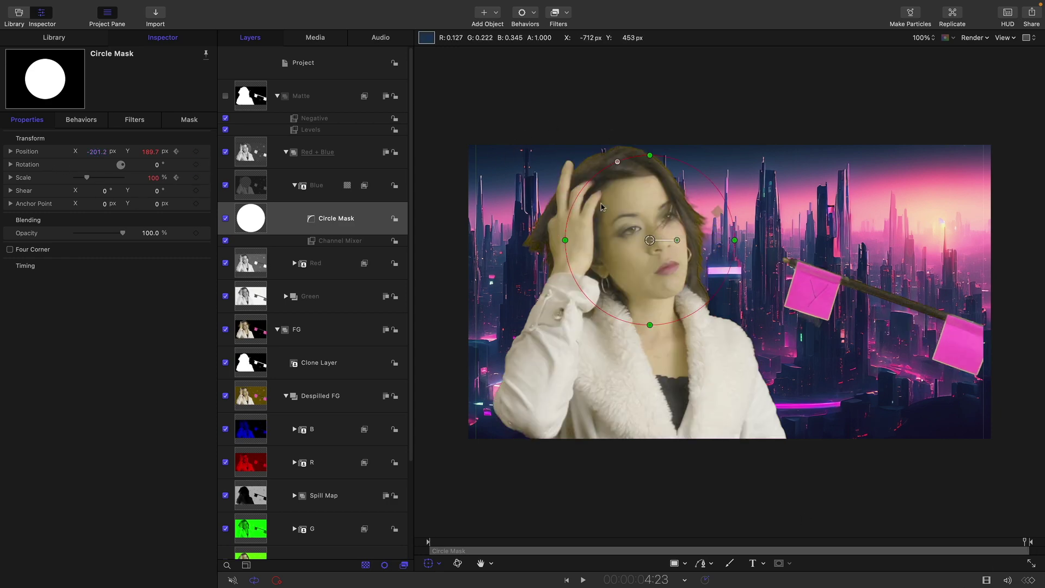
mouse_move(154, 178)
left_mouse_down()
mouse_move(180, 179)
mouse_move(158, 179)
left_mouse_up()
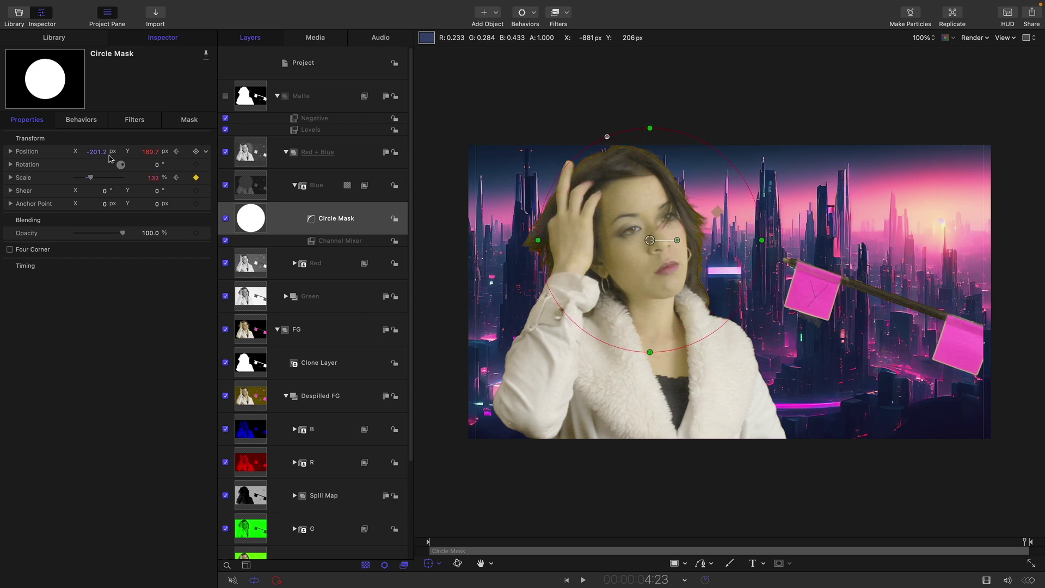
left_click_drag(100, 152, 96, 152)
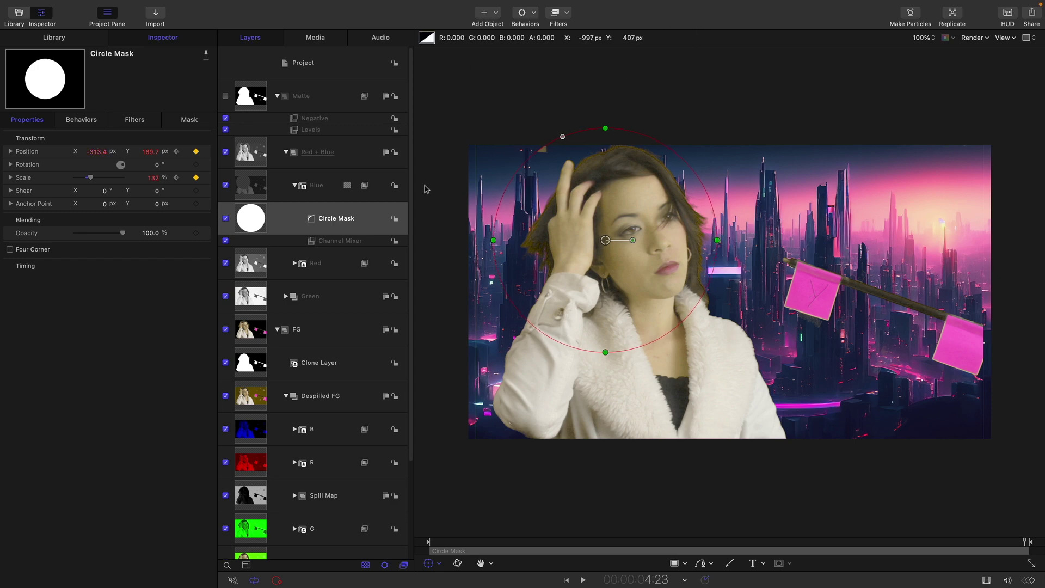
Step: At 4:23, set the circle mask's scale to 122% and X position to -296.4 px, and return to the first frame
left_click_drag(154, 177, 154, 178)
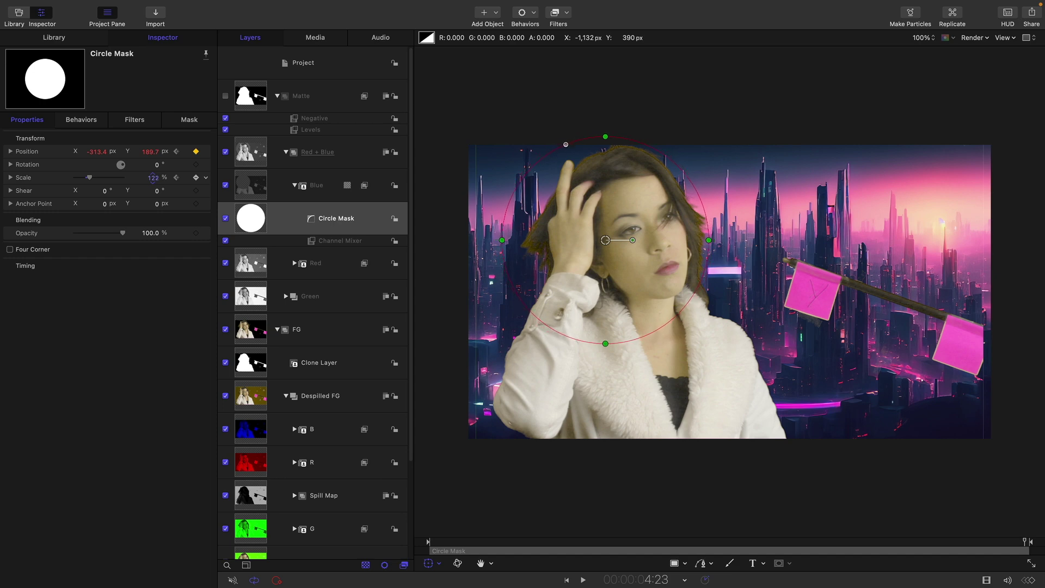
left_click_drag(96, 152, 97, 151)
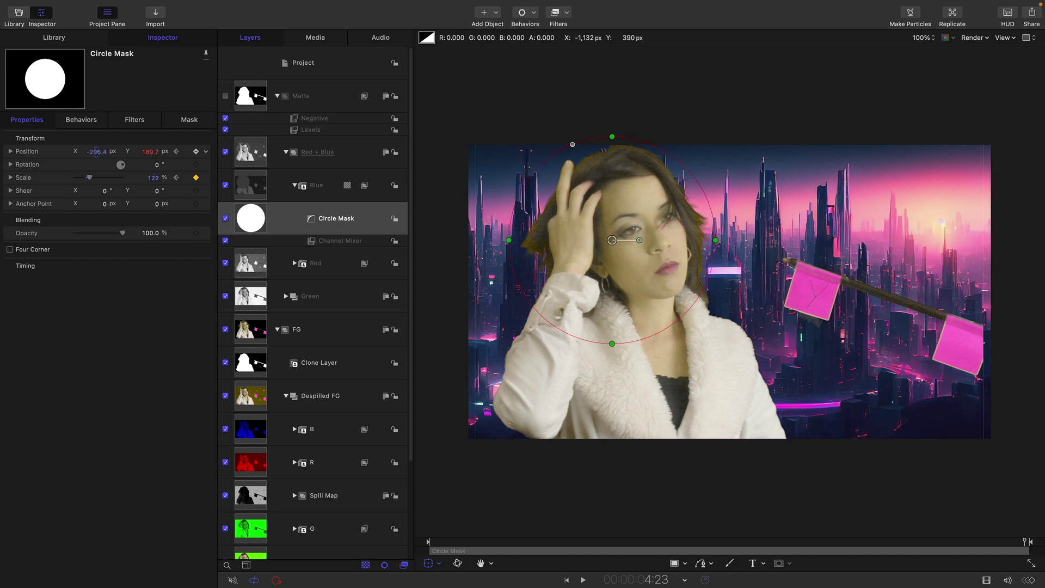
key("super+slash")
key("Home")
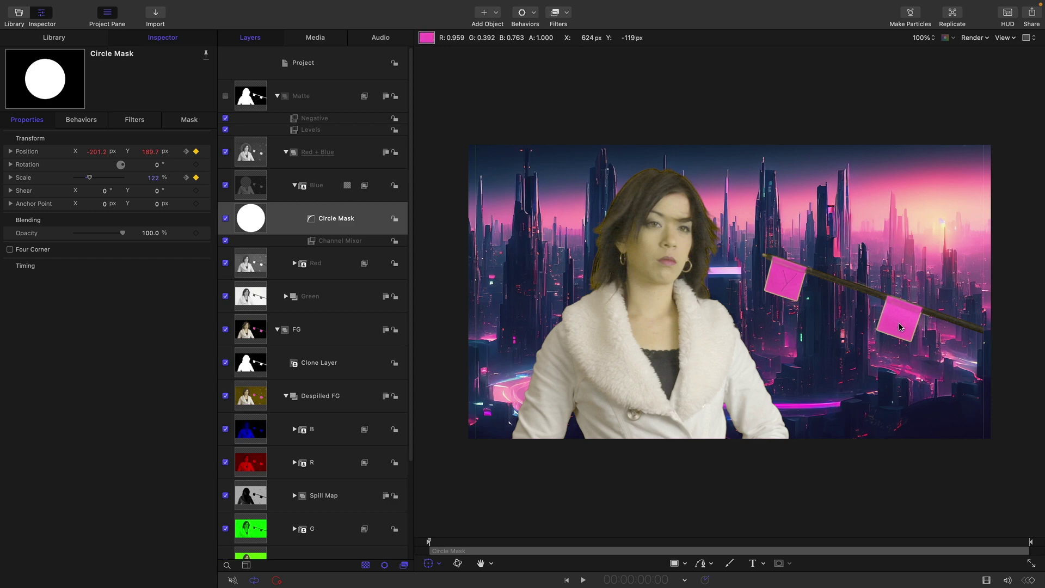
key("Up")
key("Up")
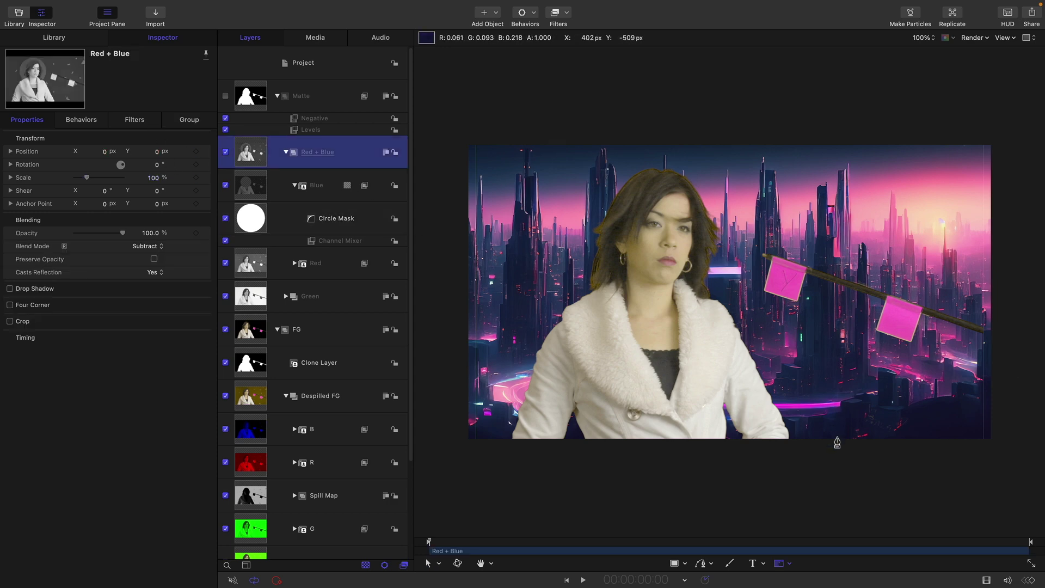
key("b")
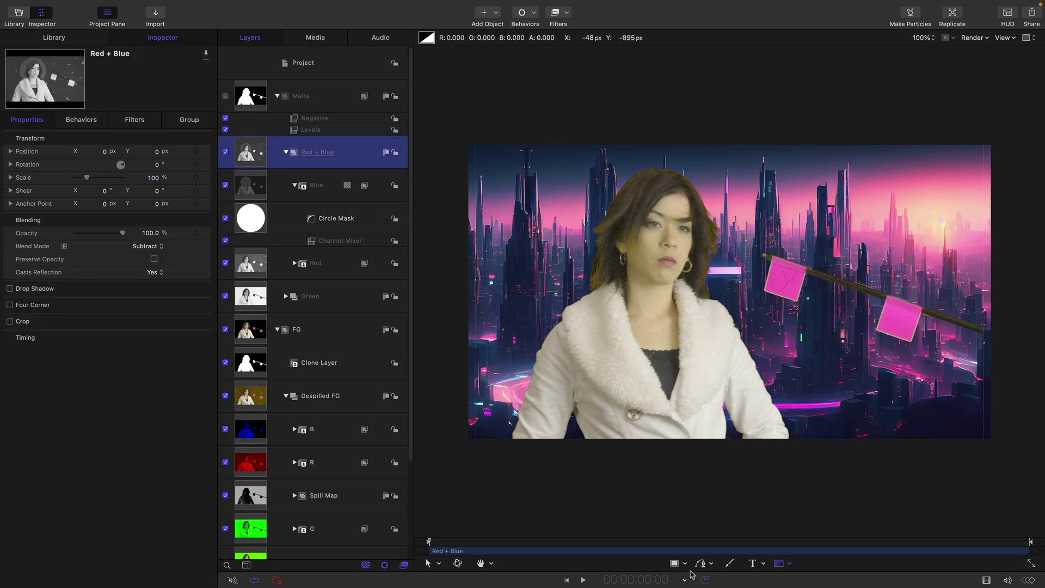
Step: In the Red + Blue group, draw a closed Bezier shape around the stick and pink flags, extending past the frame edges, at about X 559 px, Y 52 px
left_click(238, 99)
left_click(248, 152)
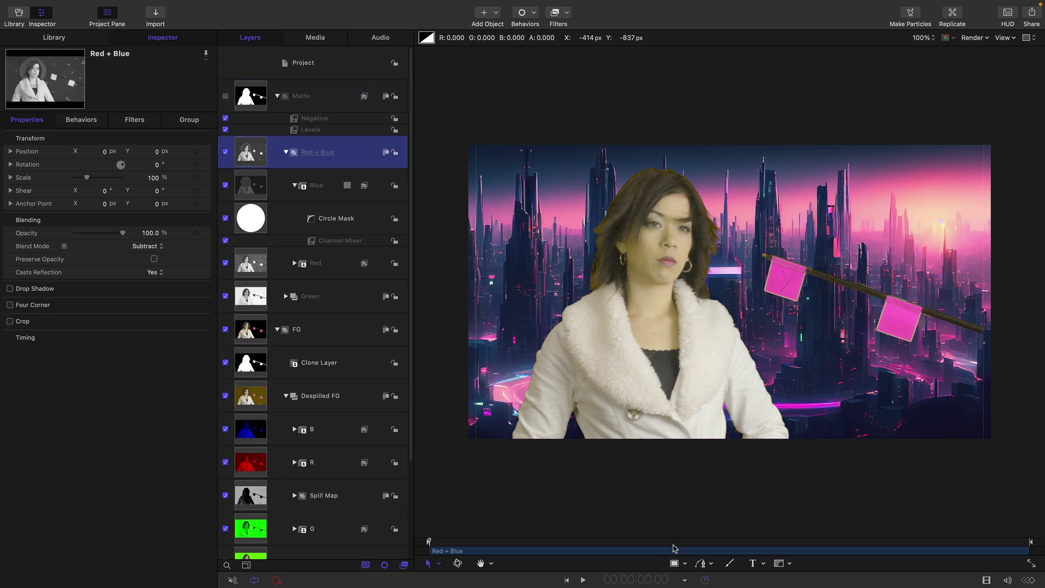
left_click(710, 563)
left_click(720, 557)
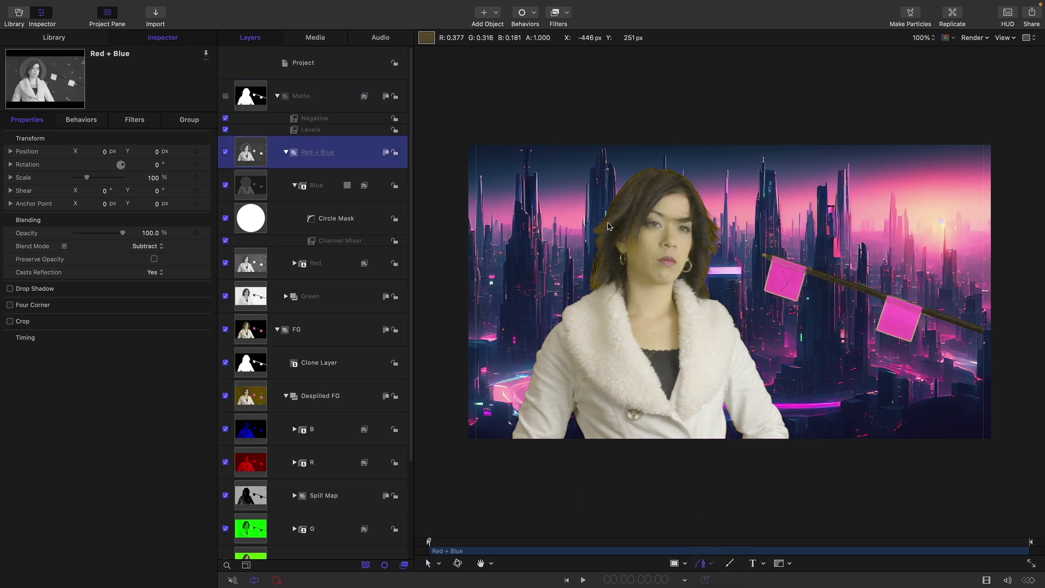
key("F7")
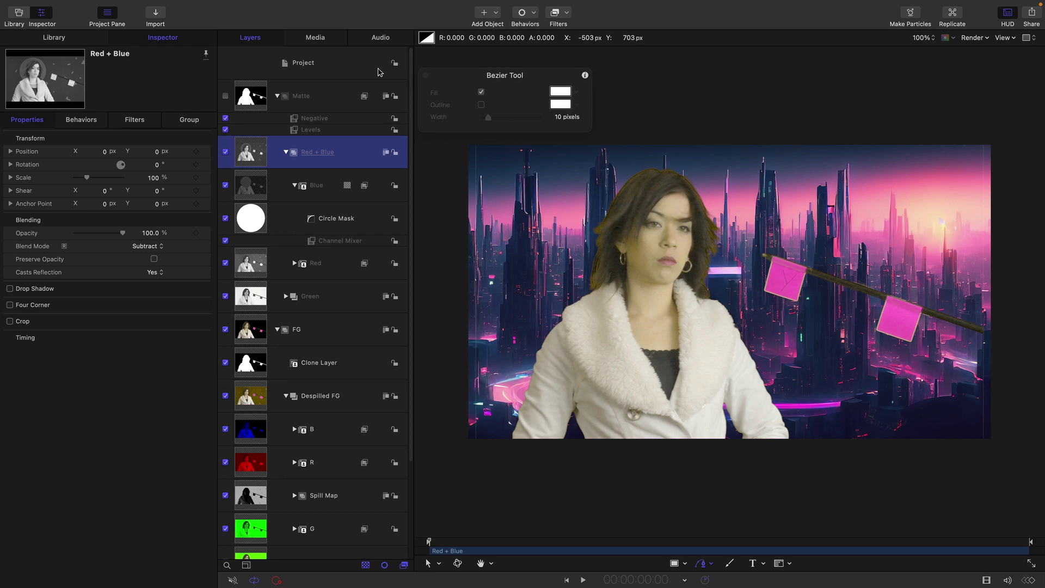
left_click(425, 76)
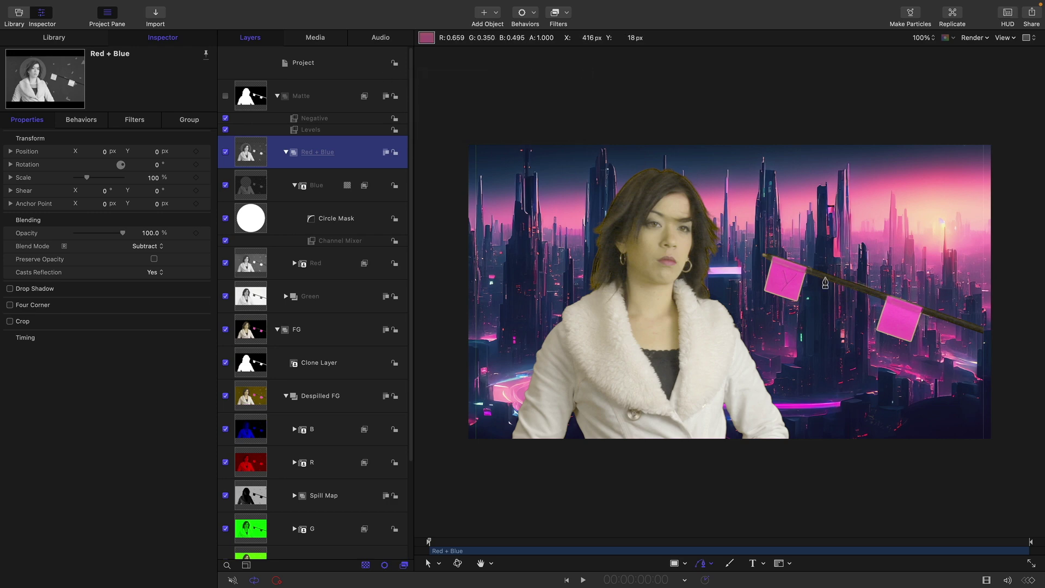
left_click(757, 239)
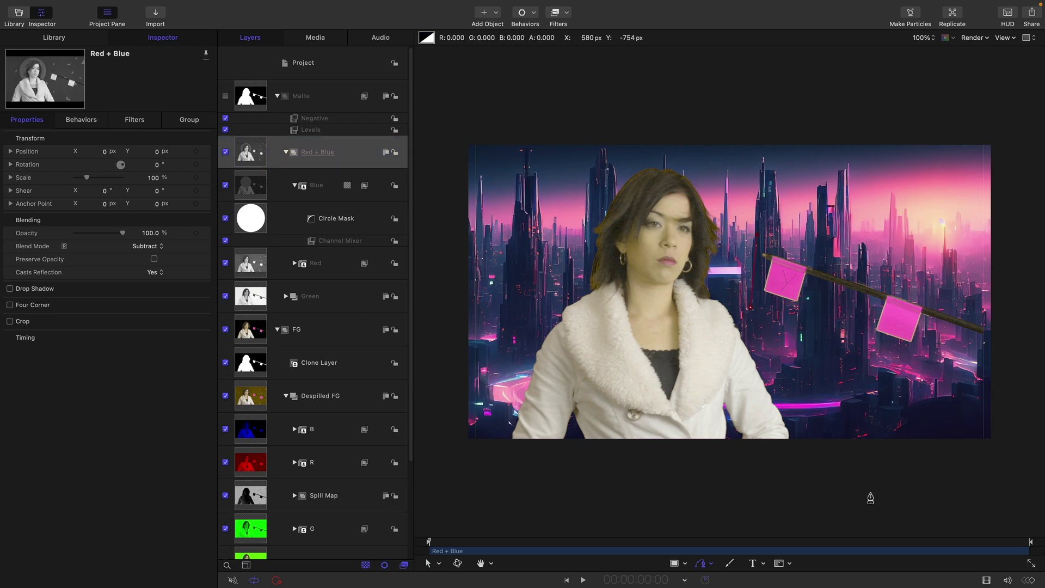
left_click(826, 452)
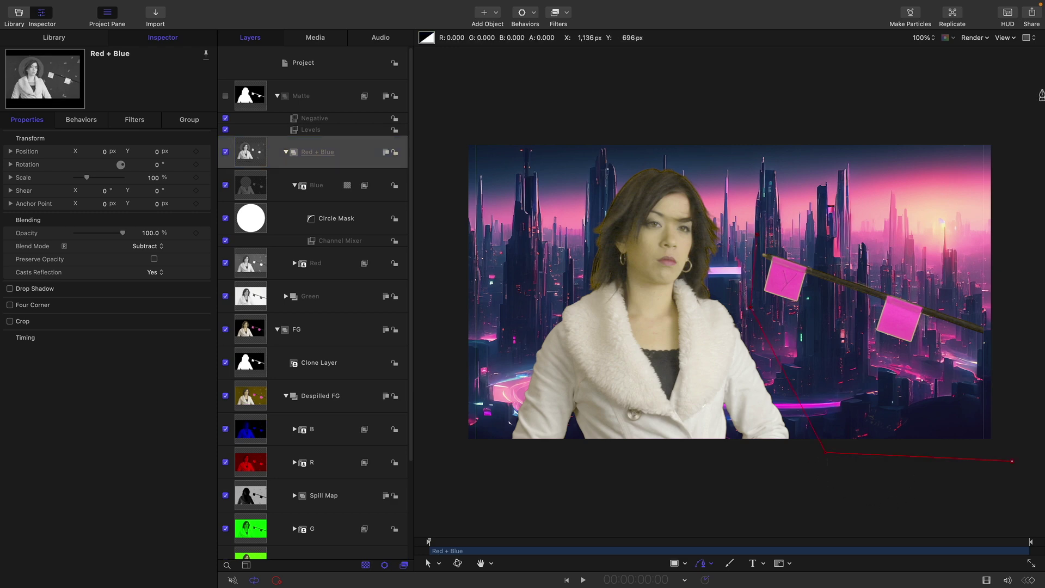
left_click(1012, 461)
left_click(1012, 107)
left_click(763, 94)
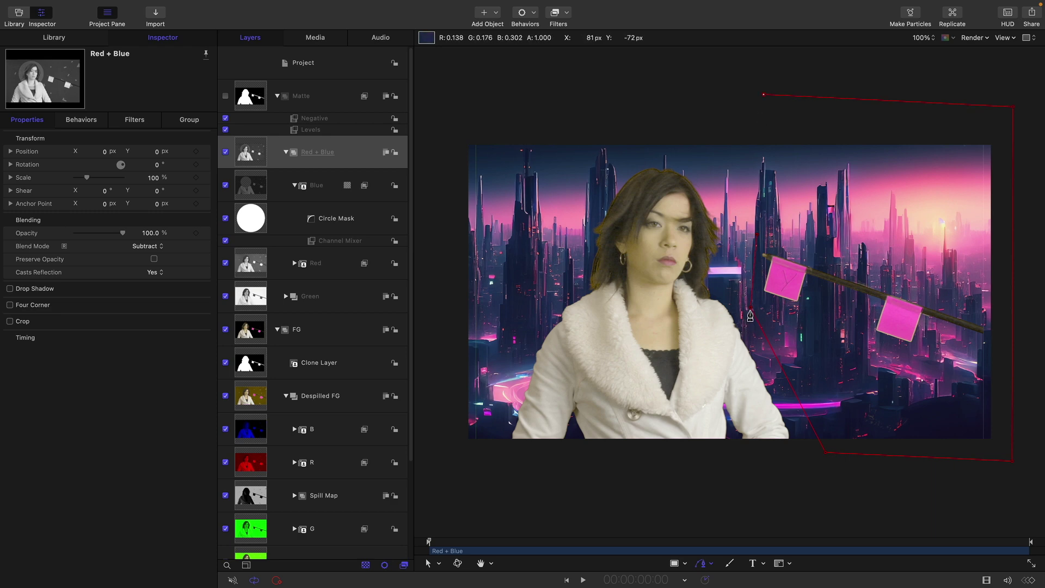
left_click(759, 237)
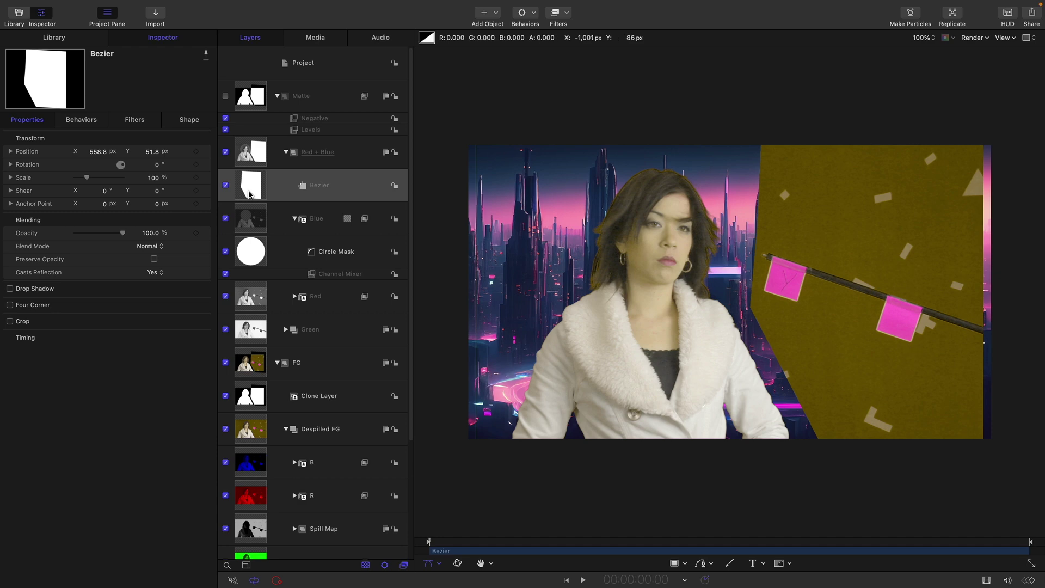
Step: Move the Bezier shape out of Red + Blue to the top of the Matte group and scrub the timeline to check its coverage
left_click_drag(249, 194, 253, 142)
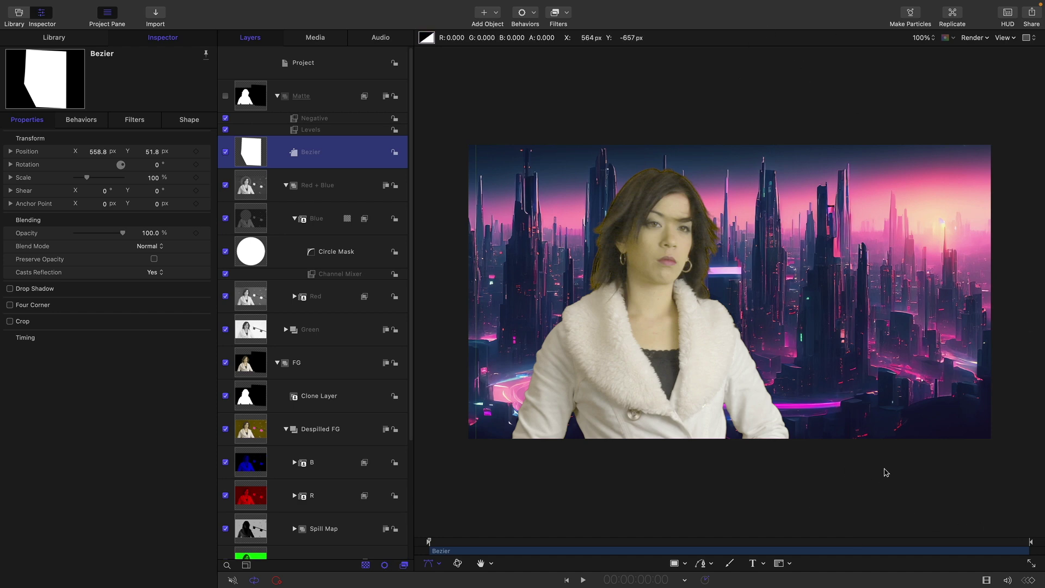
left_click(1024, 542)
left_click_drag(1025, 542, 950, 542)
key("Home")
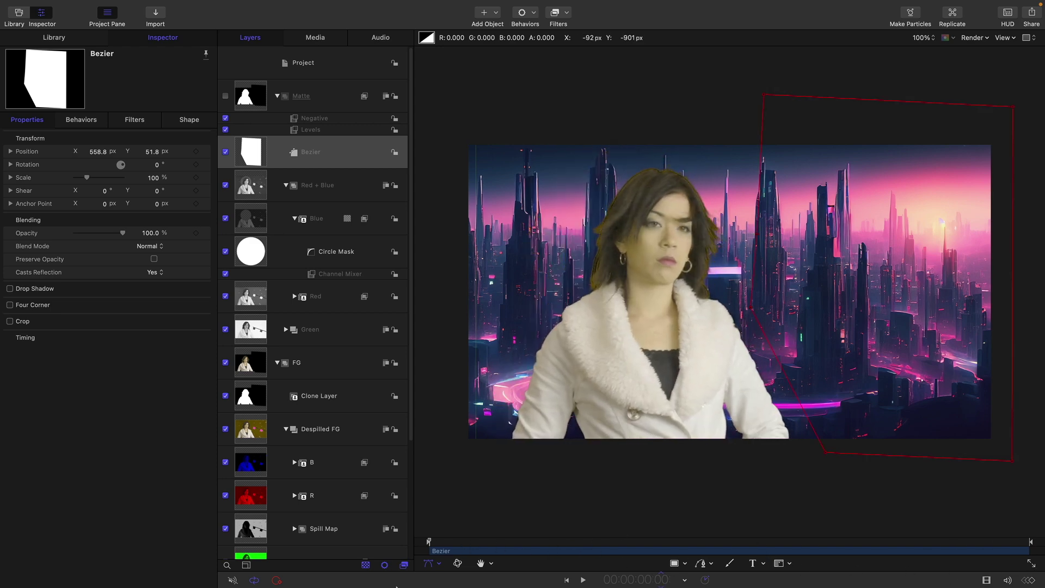
left_click_drag(445, 548, 799, 541)
key("Home")
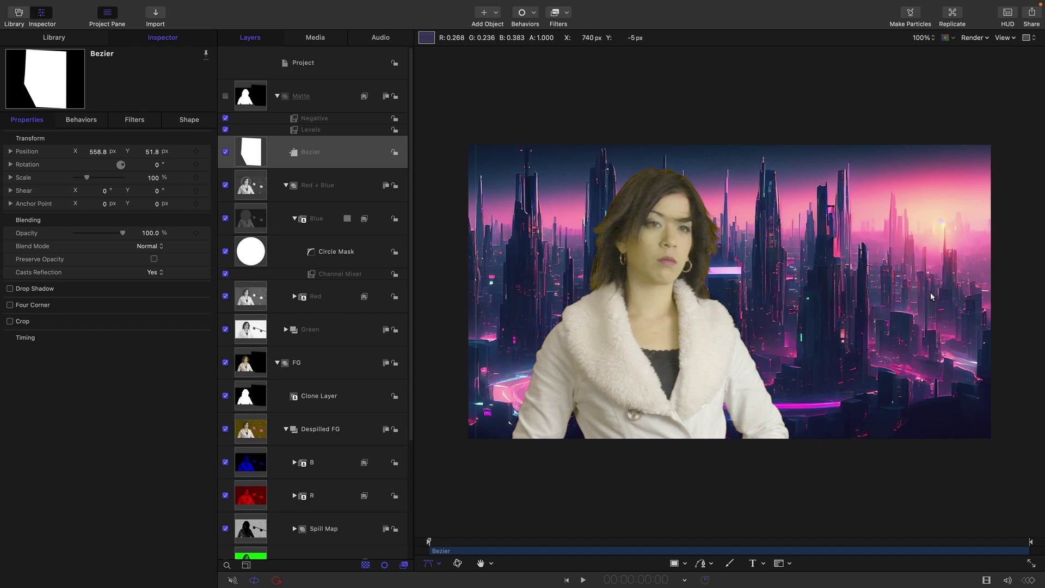
Step: Show the Matte group and toggle the Bezier shape to compare the matte with and without it, then hide the group again
left_click(242, 155)
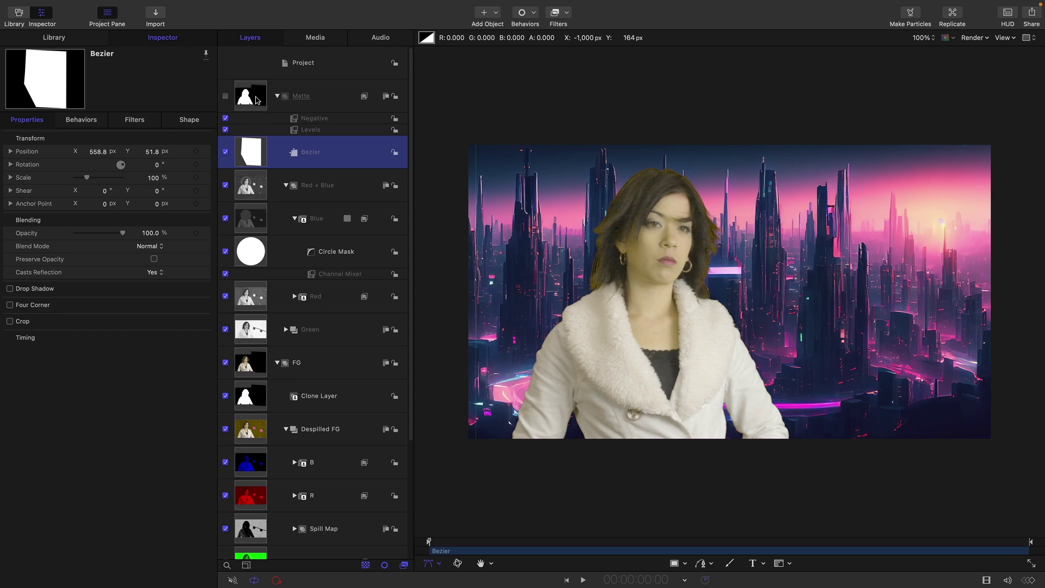
left_click(225, 97)
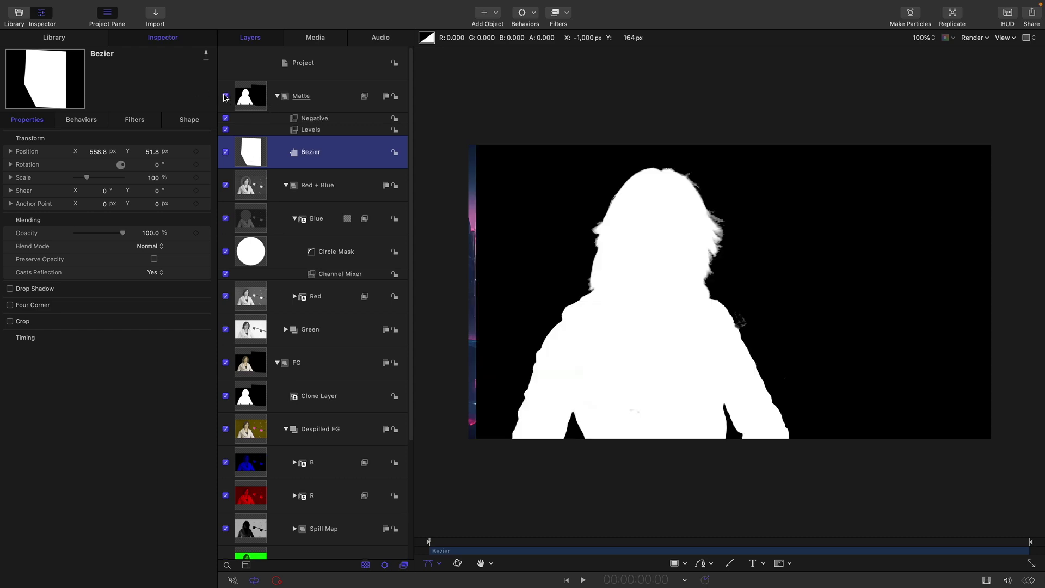
left_click(225, 154)
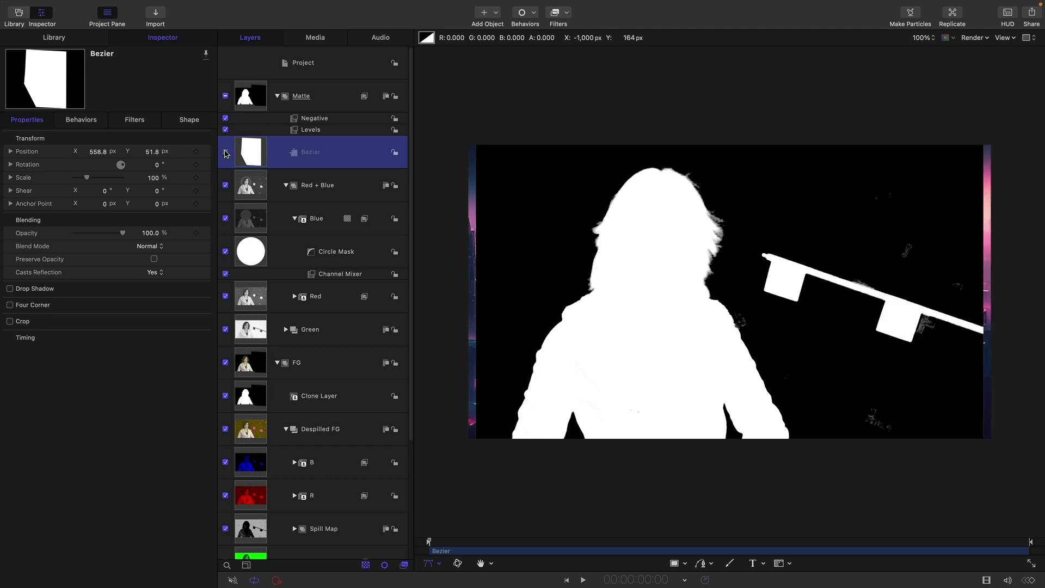
left_click(226, 154)
left_click(225, 154)
left_click(225, 154)
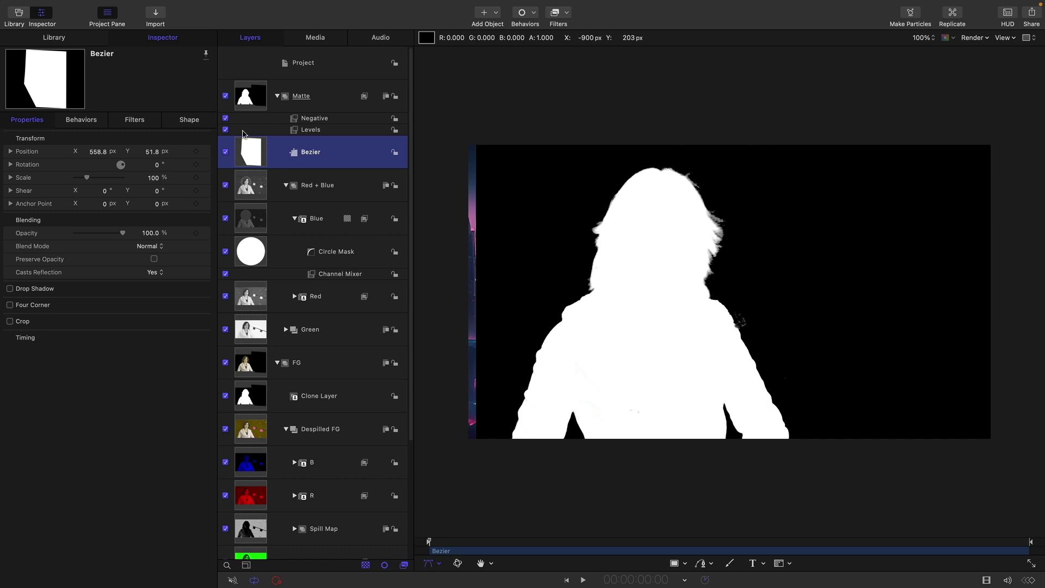
left_click(225, 96)
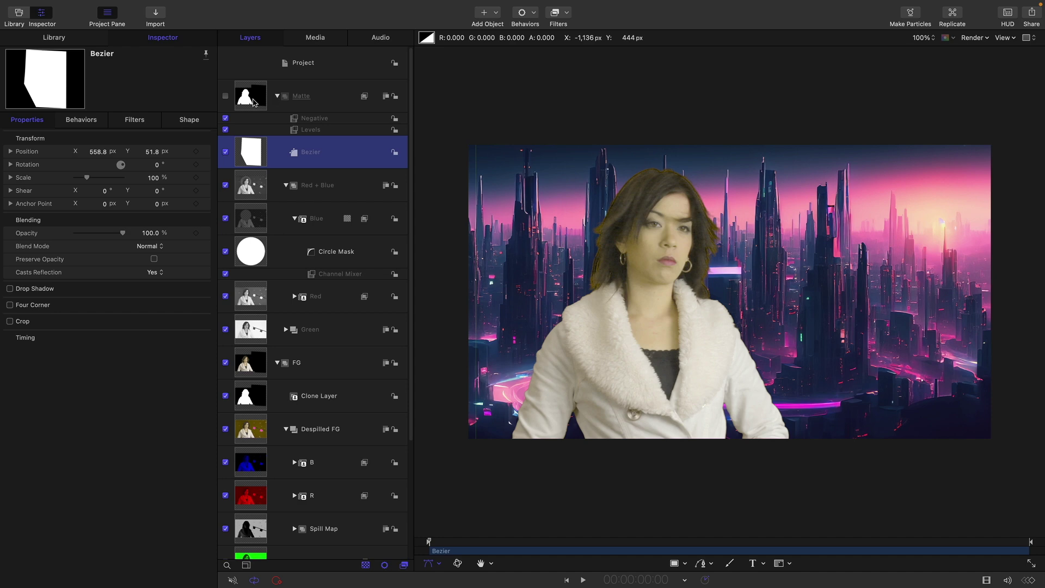
Step: Add a Color Solid generator to the Matte group and send it to the back, beneath the Green group
left_click(53, 37)
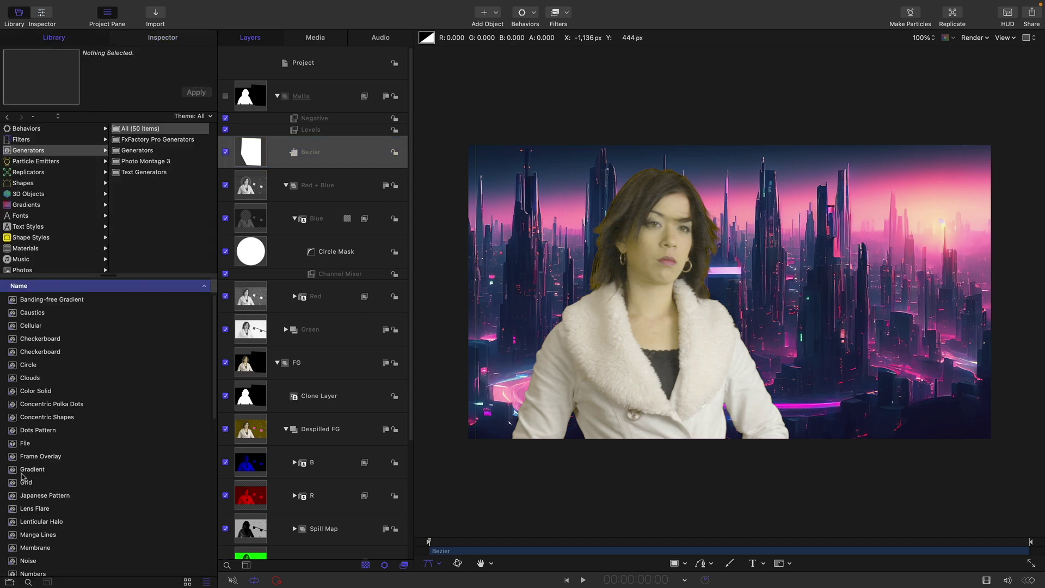
left_click(15, 390)
left_click_drag(15, 391, 276, 112)
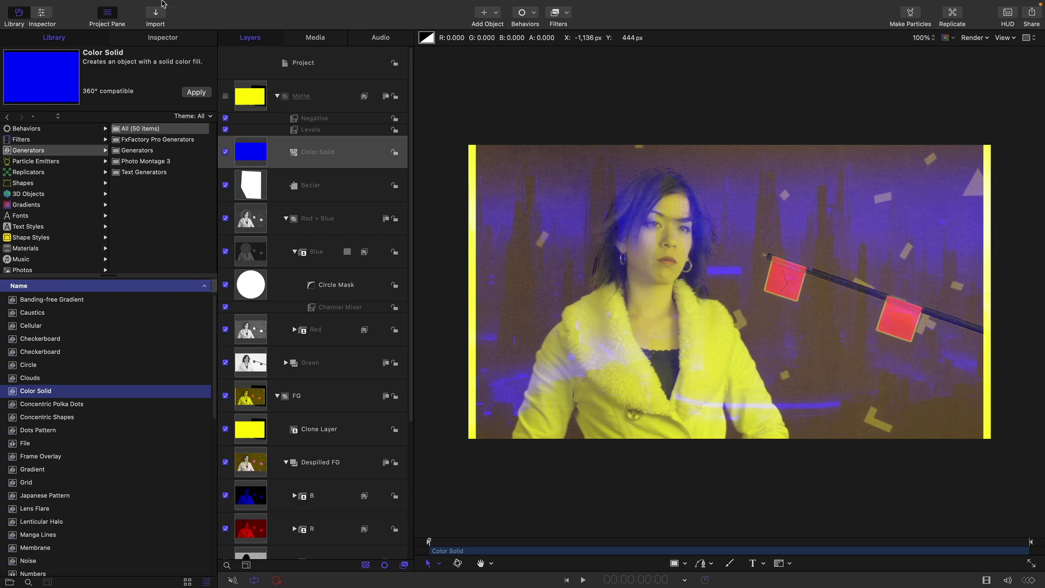
mouse_move(162, 3)
left_click(119, 6)
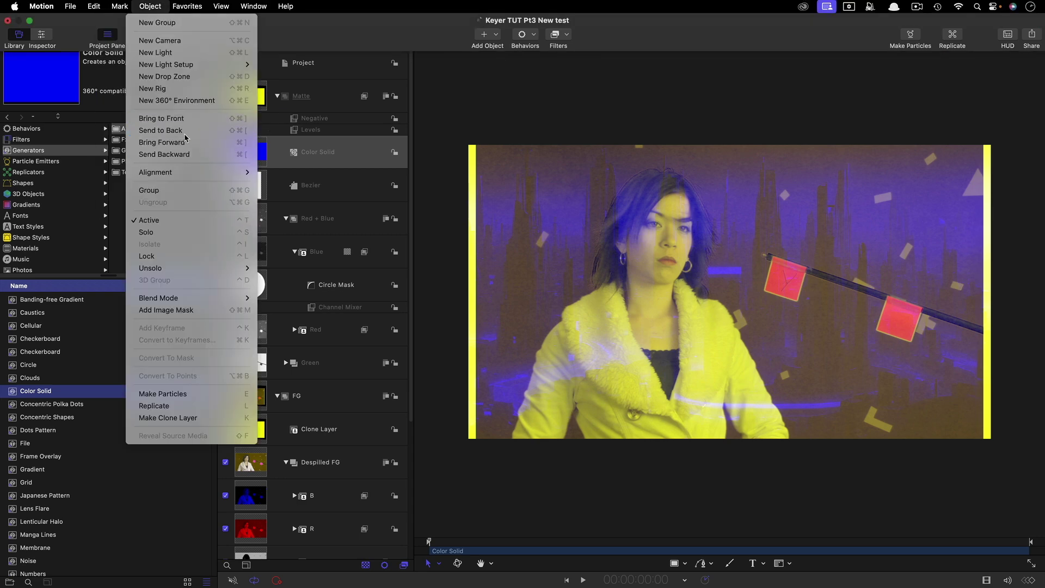
left_click(163, 130)
left_click(244, 366)
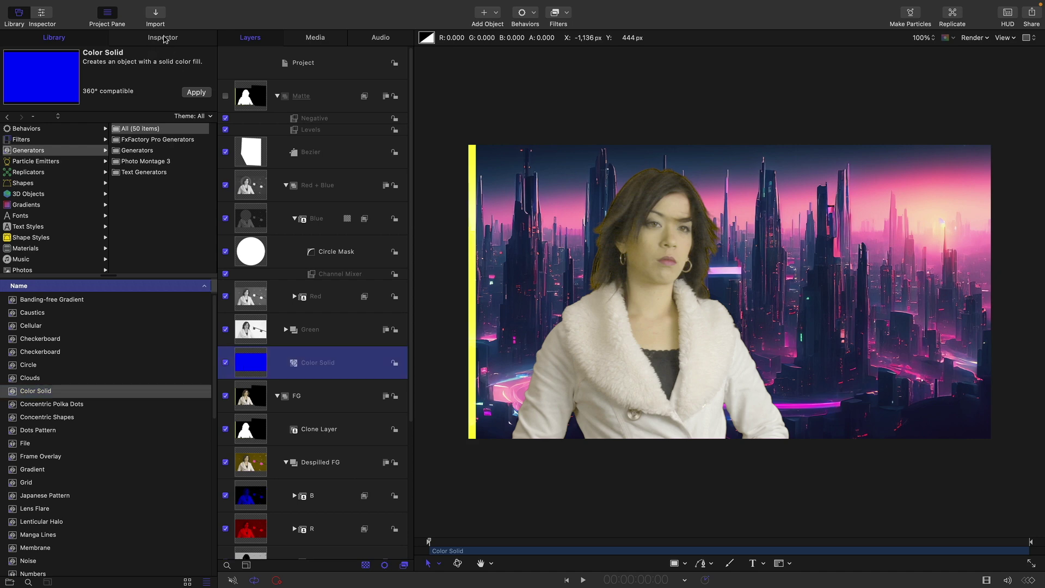
Step: Change the Color Solid's color to white by setting its saturation to 0%
left_click(164, 39)
left_click(148, 191)
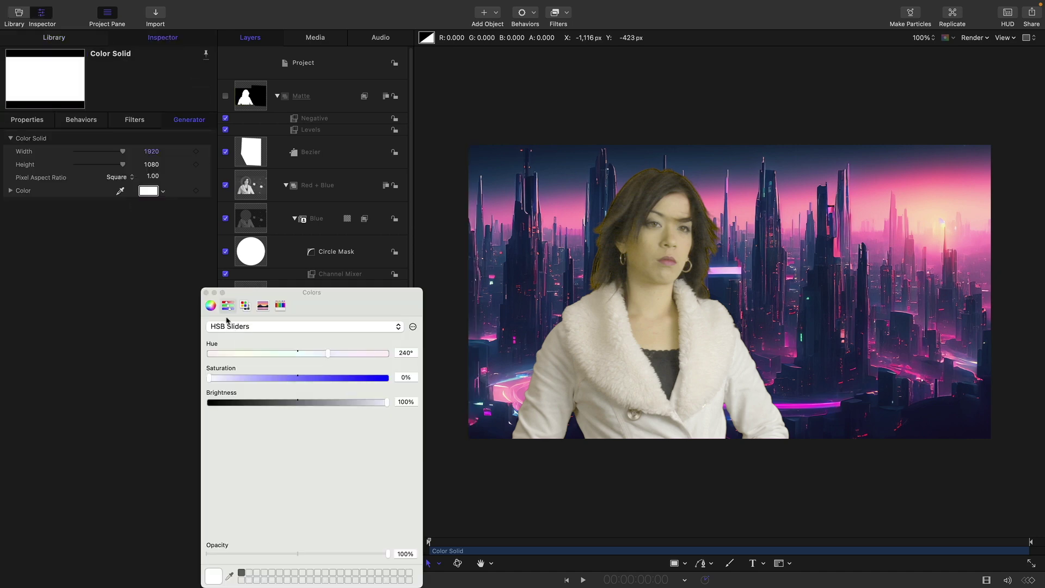
left_click(205, 293)
left_click(226, 364)
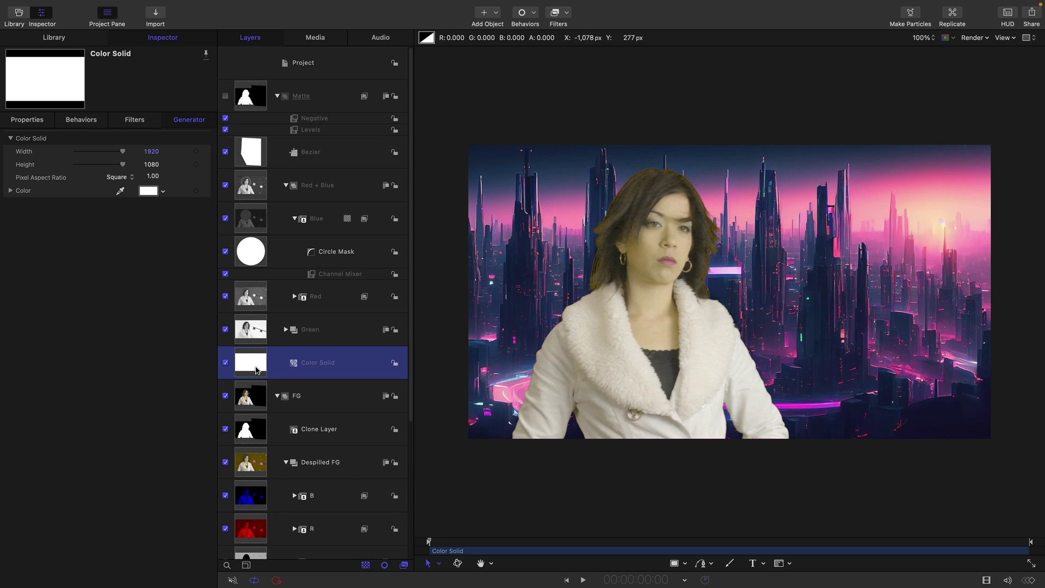
left_click(296, 120)
left_click(261, 370)
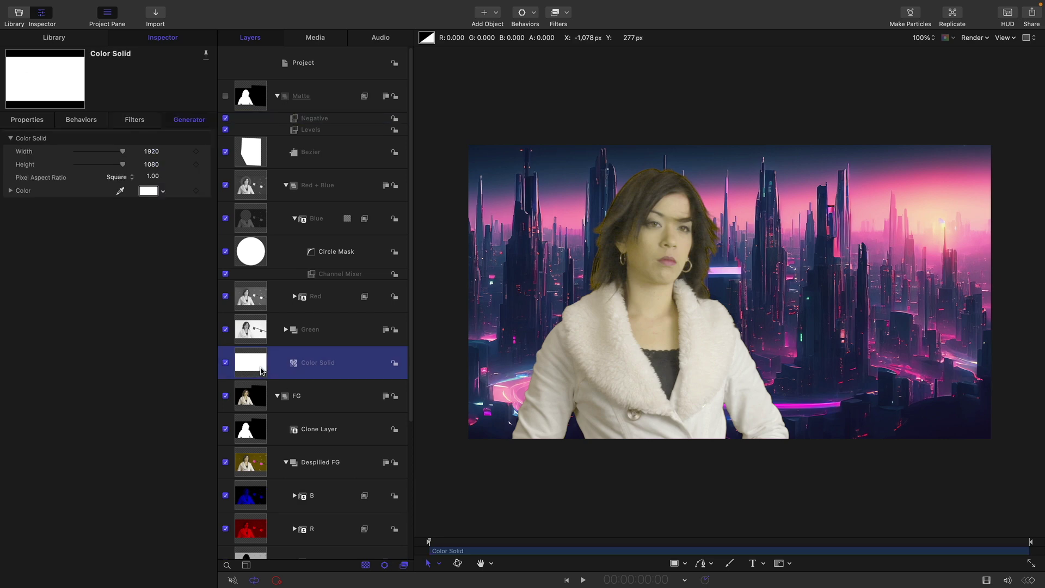
left_click(278, 98)
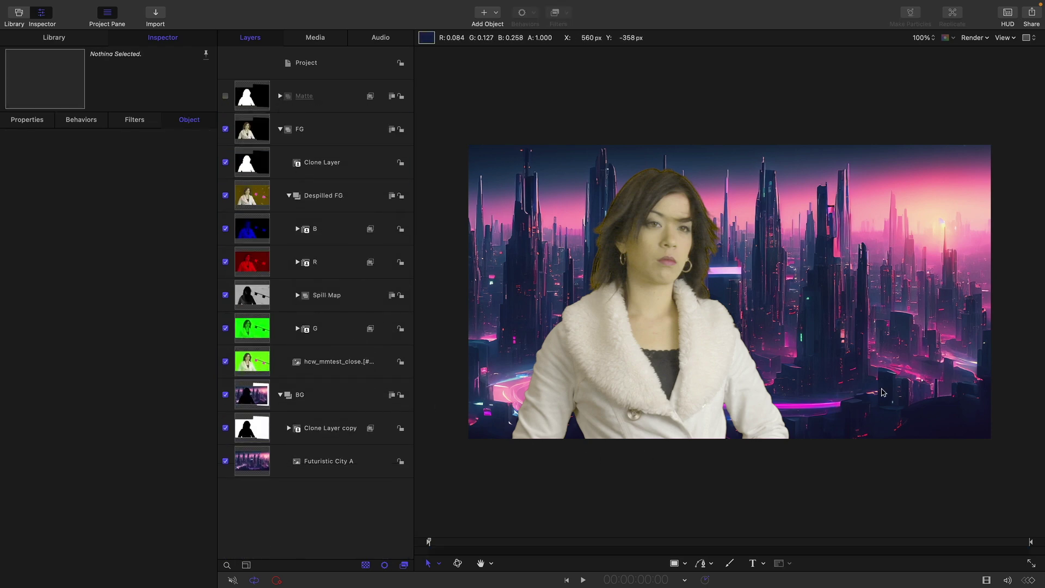
left_click(279, 96)
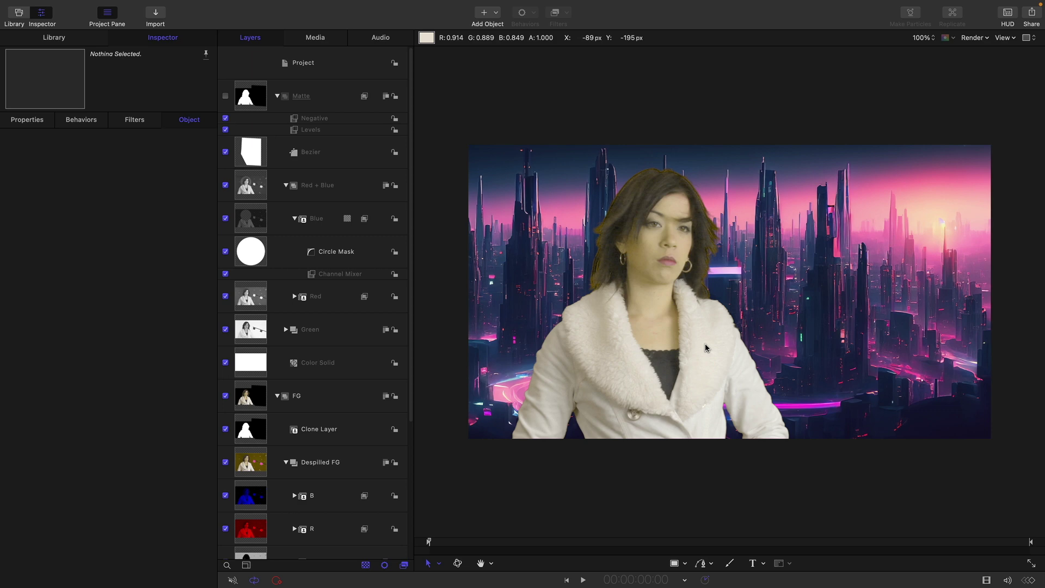
Step: Add another Levels filter to the Matte group and extend its input white point upward and black point downward to soften the matte edges
key("super+equal")
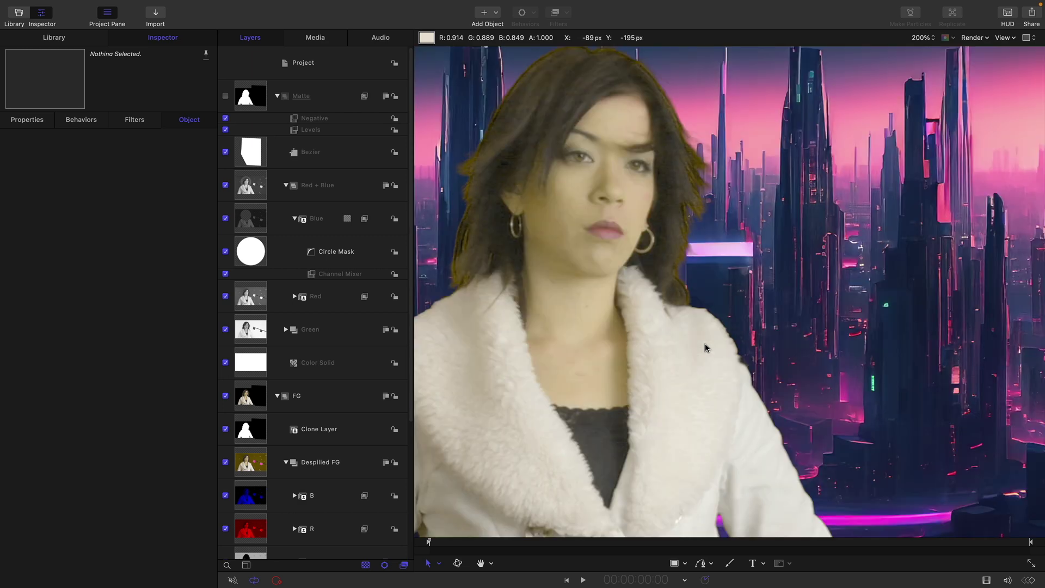
left_click(248, 99)
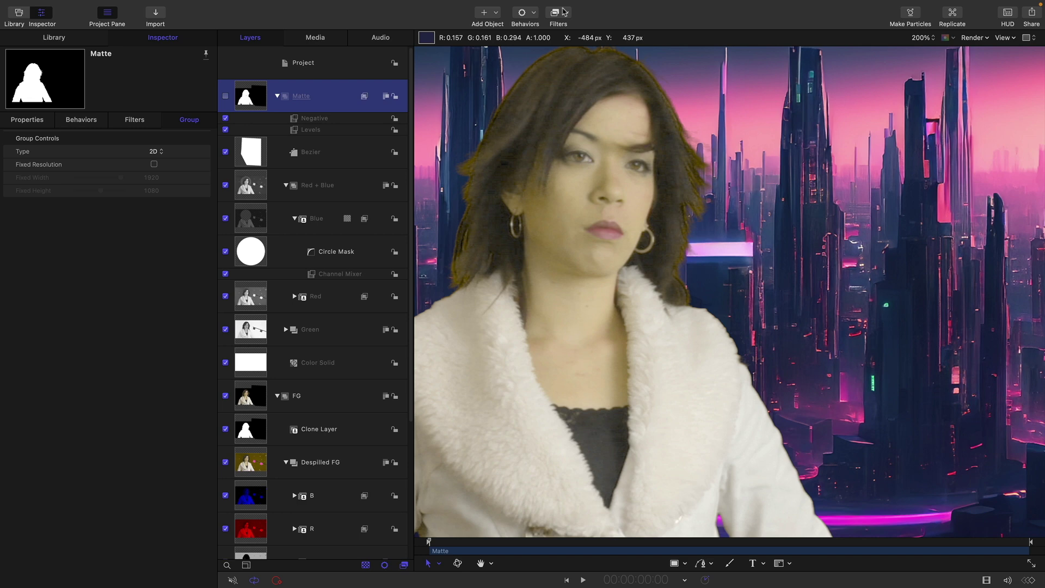
left_click(569, 13)
mouse_move(570, 68)
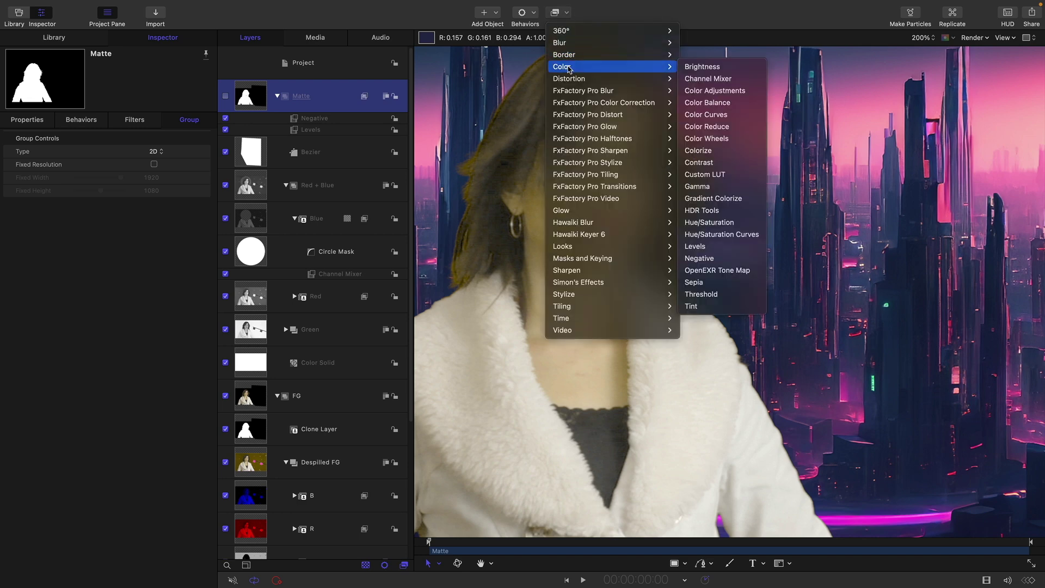
left_click(699, 246)
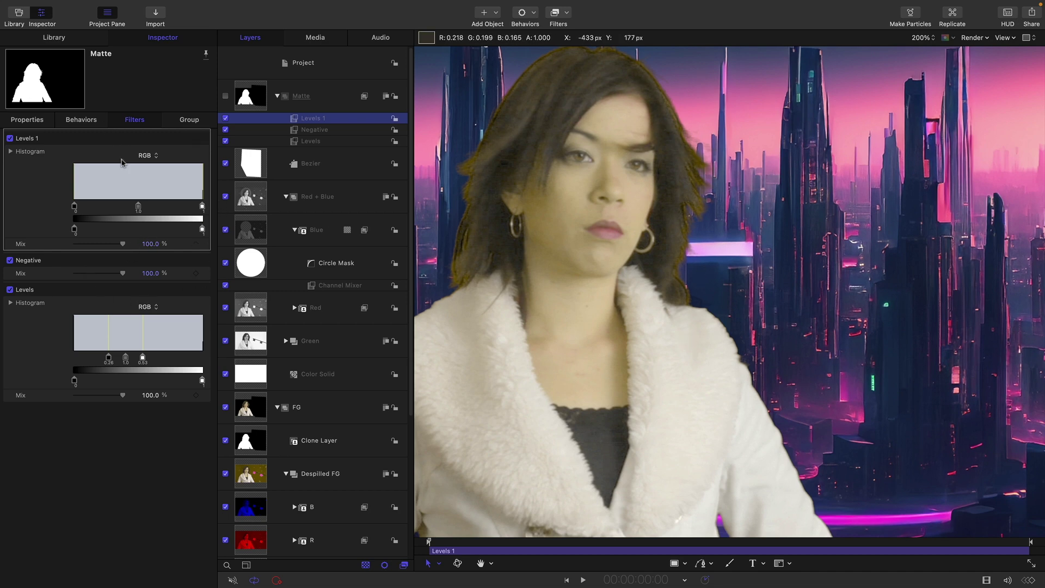
mouse_move(203, 210)
left_mouse_down()
mouse_move(128, 207)
mouse_move(207, 209)
left_mouse_up()
left_click_drag(75, 212, 33, 213)
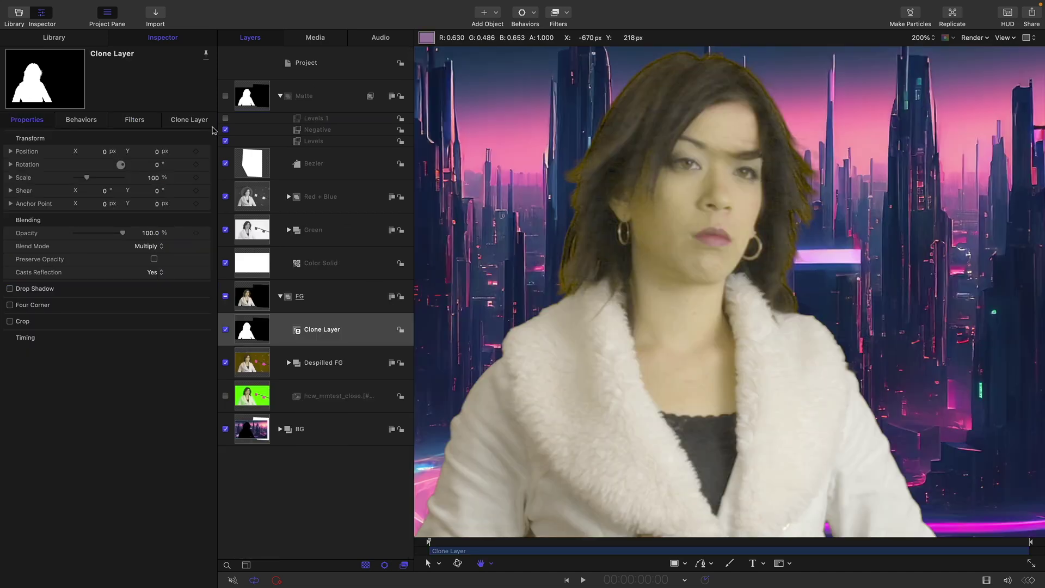
Step: Collapse the Matte group and make a clone layer of the Despilled FG group
left_click(279, 98)
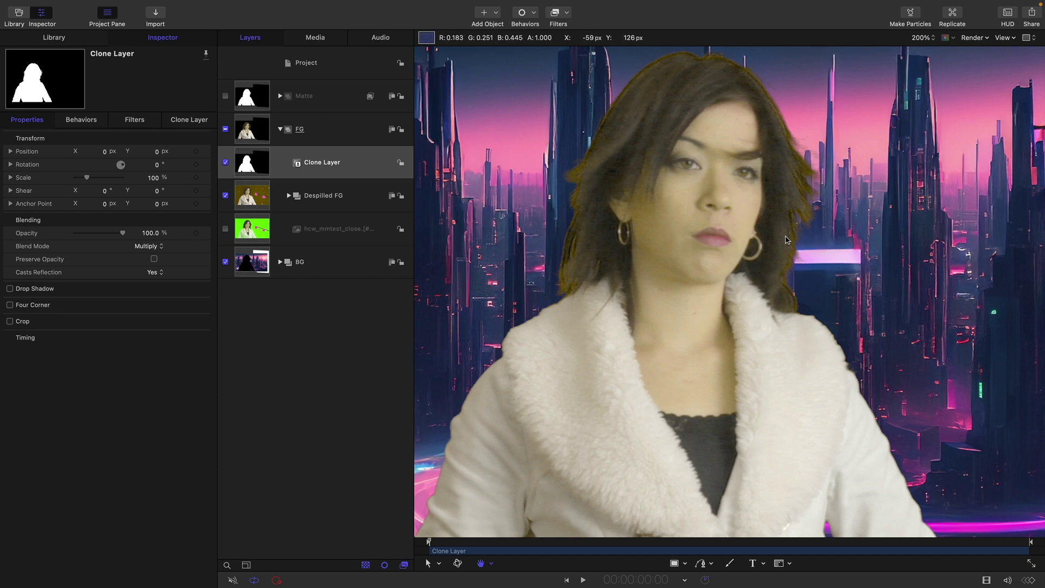
left_click(248, 197)
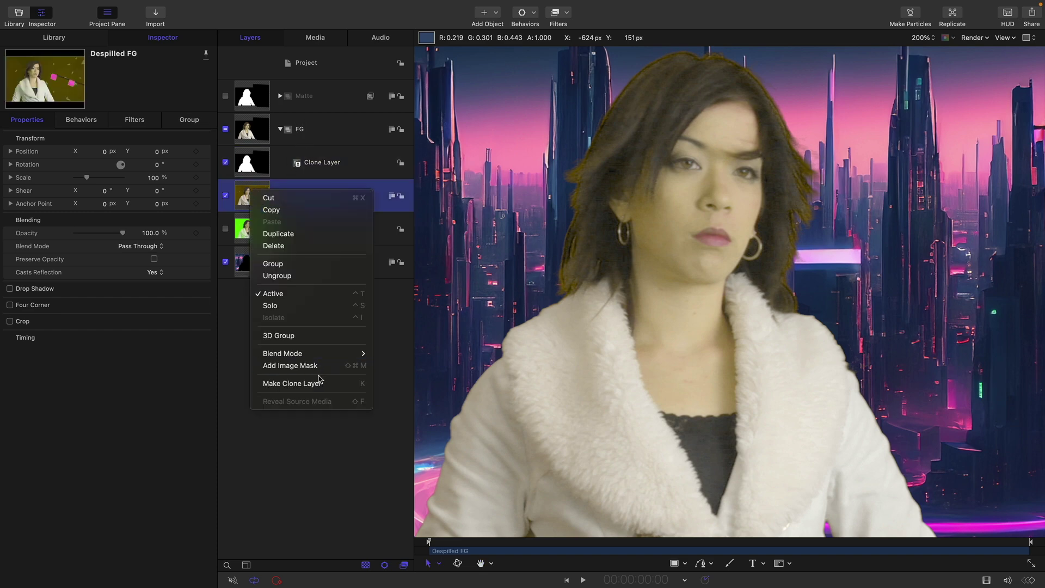
left_click(318, 383)
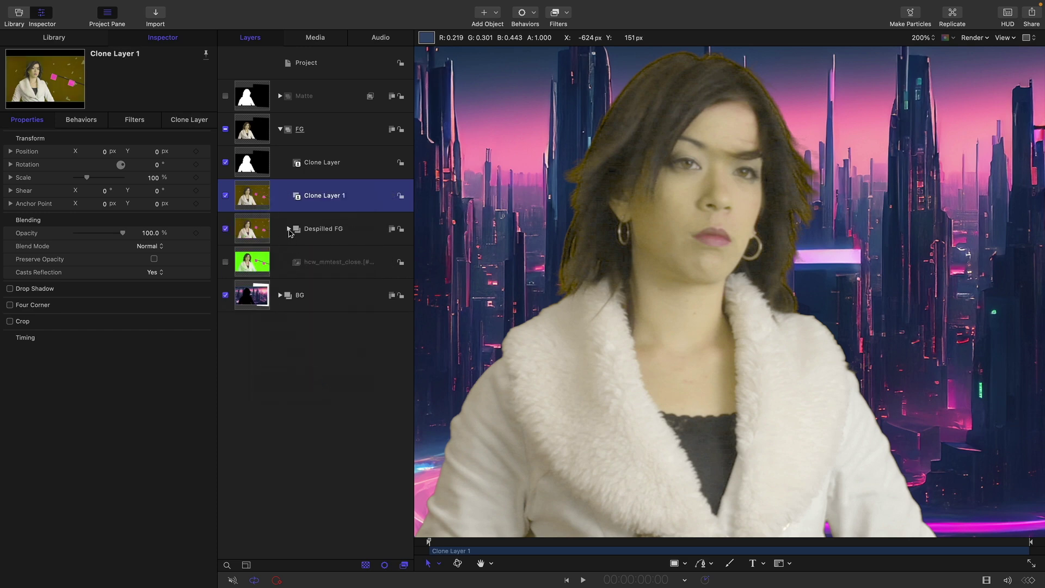
Step: Duplicate the Spill Map group inside Despilled FG, move the copy above Clone Layer 1 in the FG group, and hide it
left_click(289, 229)
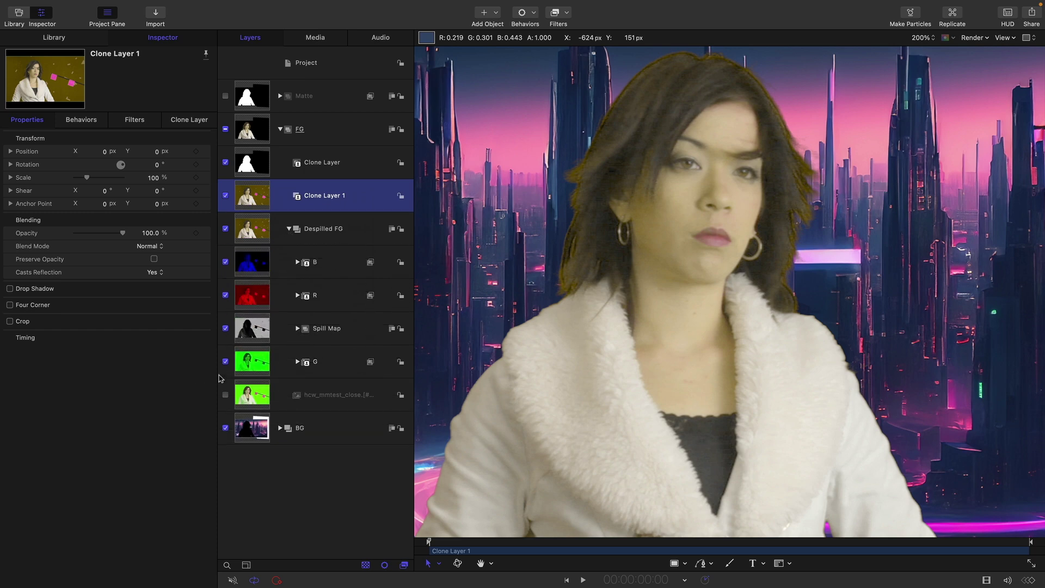
left_click(249, 329)
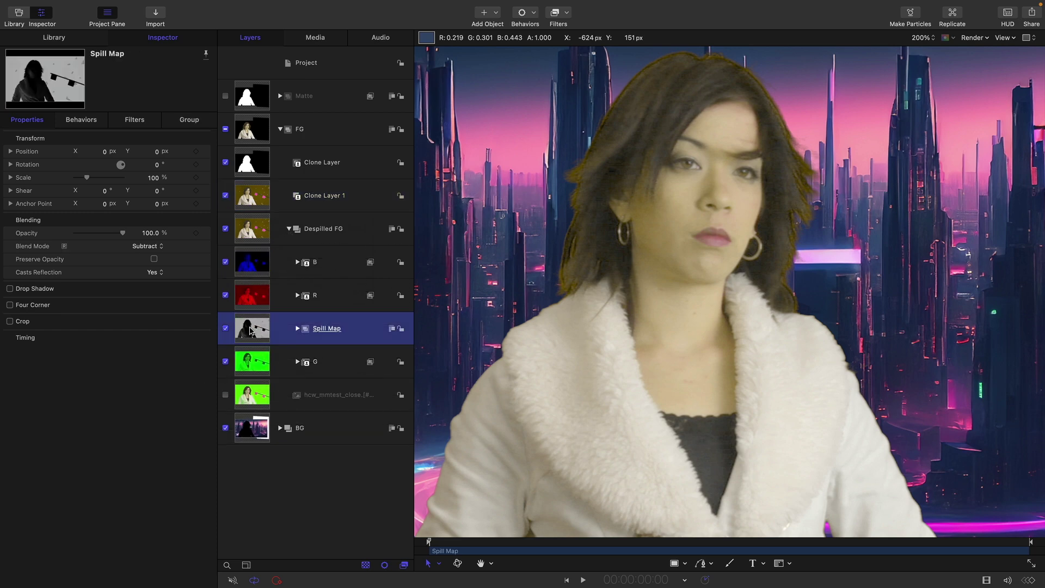
right_click(249, 331)
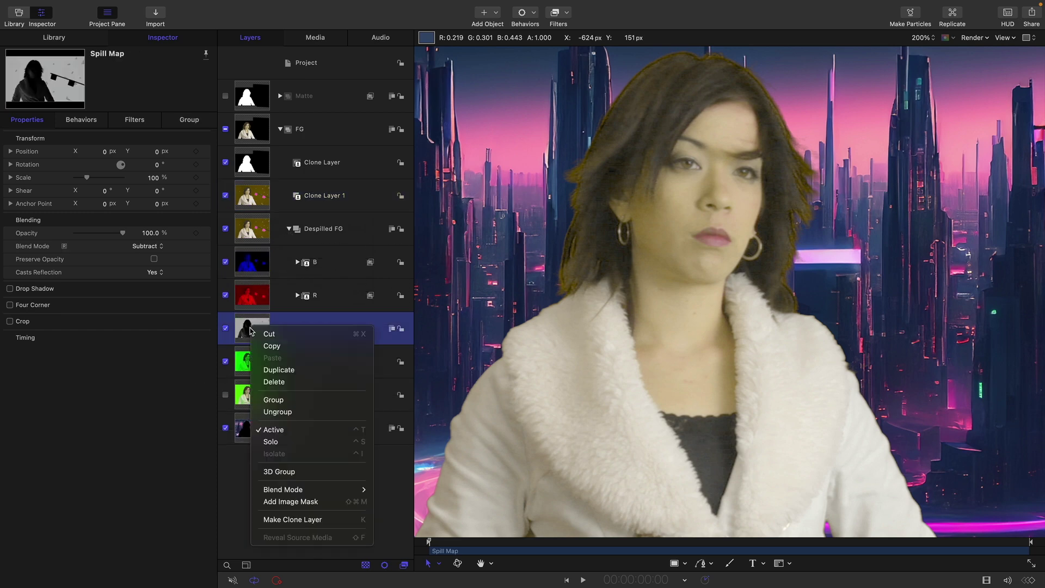
left_click(267, 369)
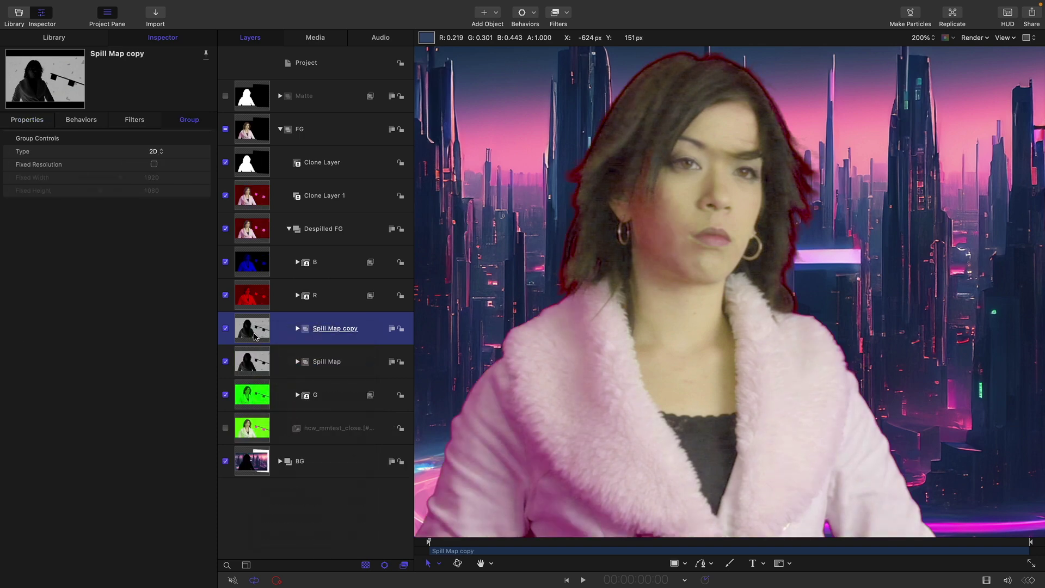
left_click_drag(254, 336, 262, 188)
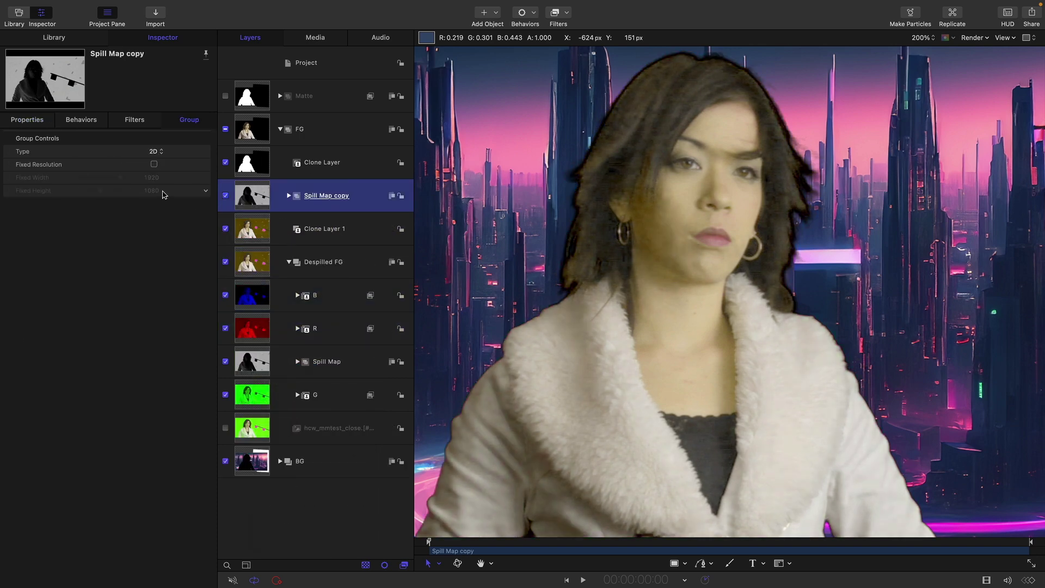
left_click(225, 196)
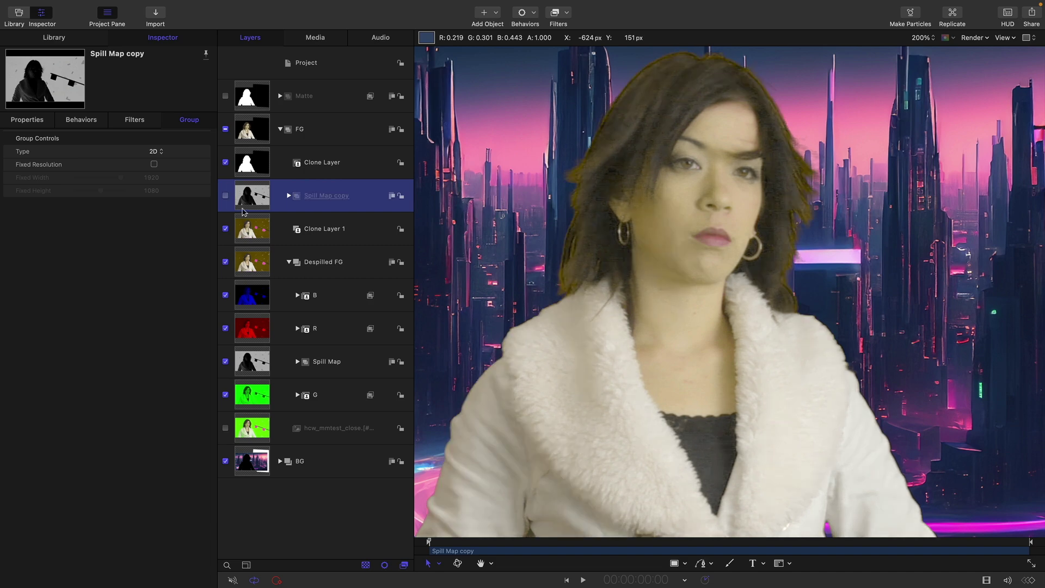
Step: Add an image mask to Clone Layer 1 with Spill Map copy as its source and Luminance as the source channel
left_click(252, 227)
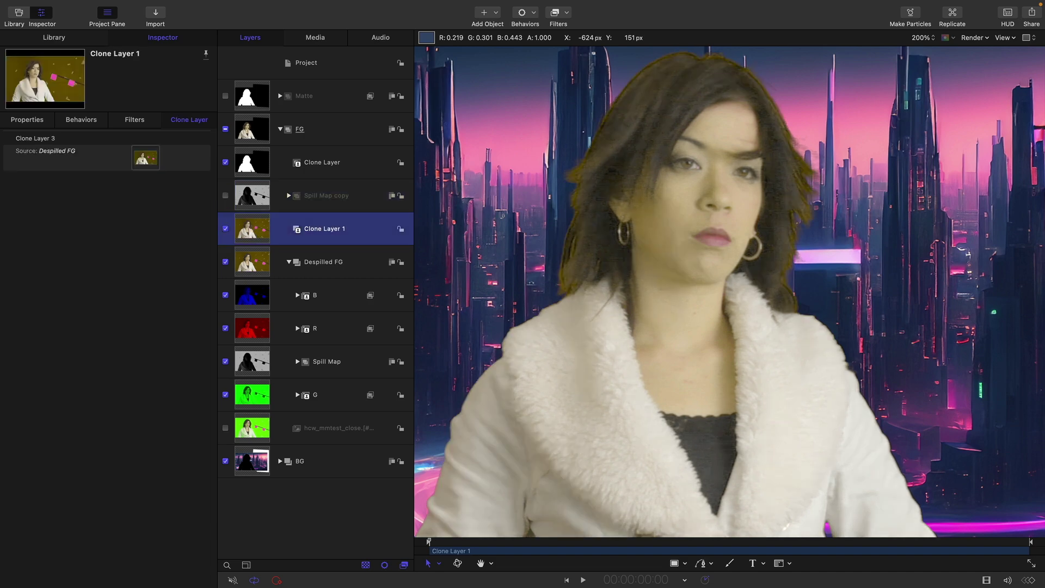
right_click(249, 224)
left_click(317, 404)
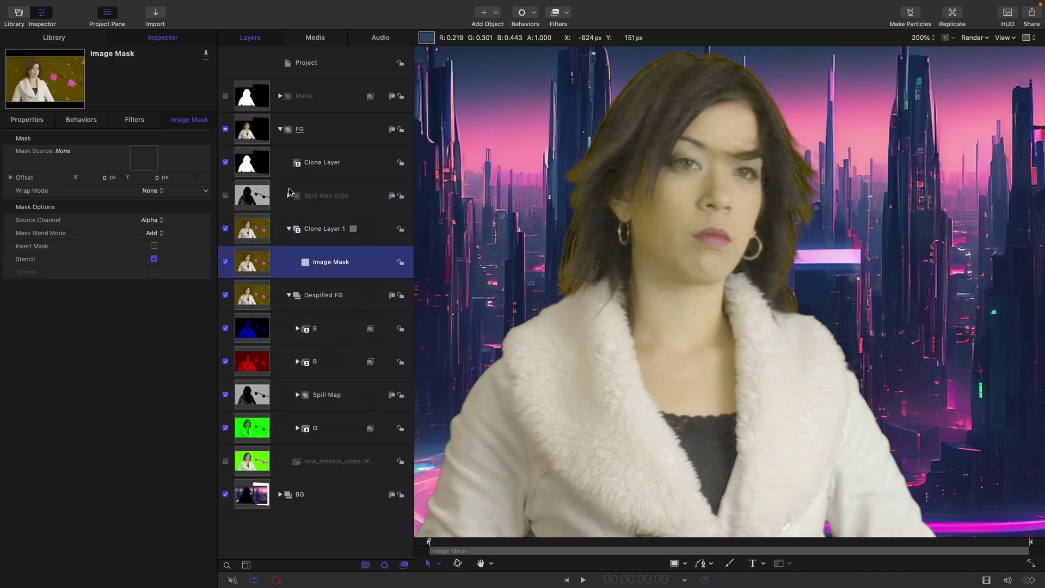
left_click_drag(257, 202, 143, 161)
left_click(151, 220)
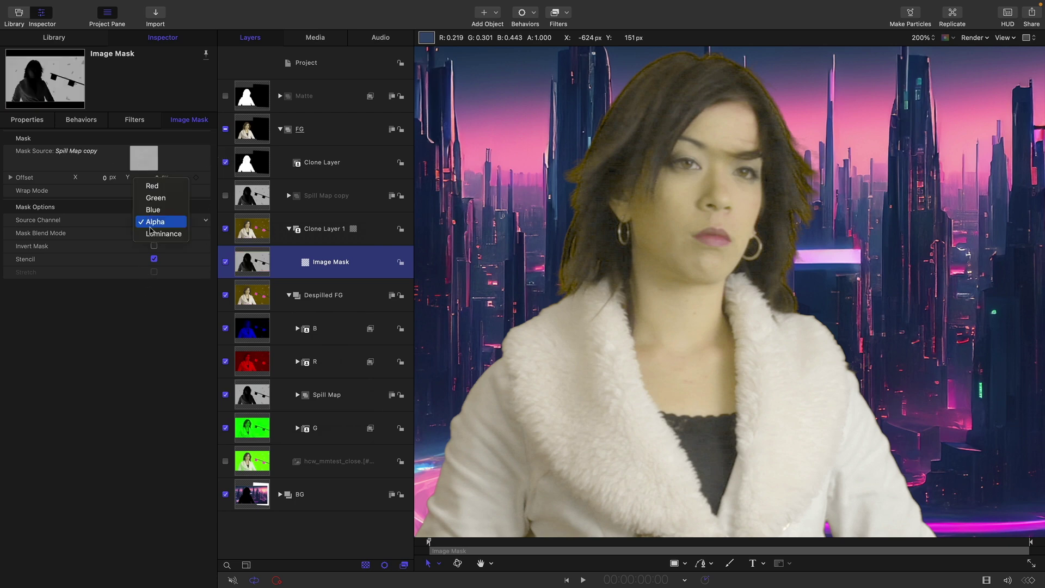
left_click(161, 234)
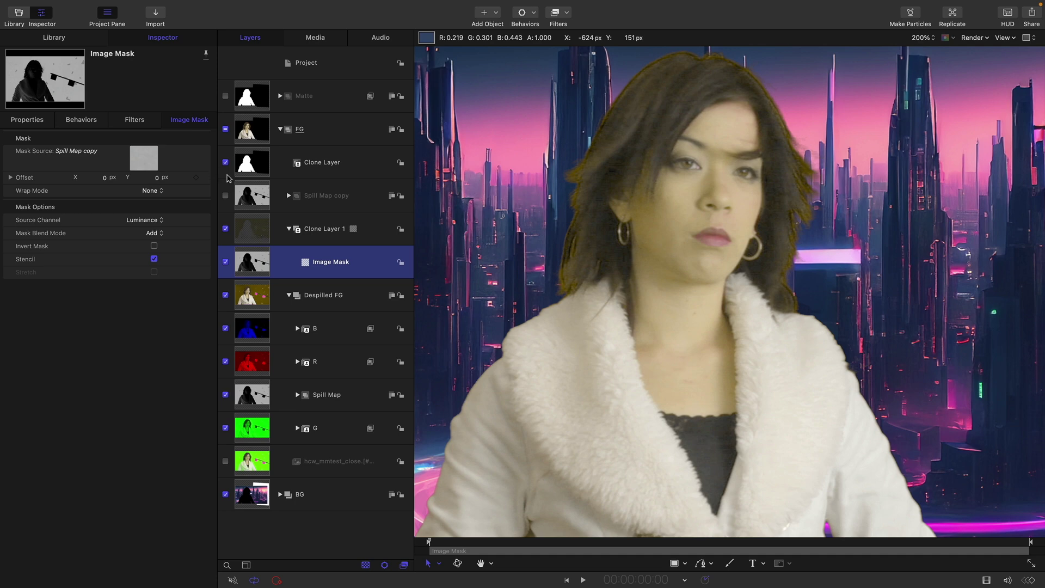
Step: Rename the Spill Map copy group to Spill Map New
left_click(324, 197)
double_click(324, 196)
left_click_drag(350, 199, 333, 196)
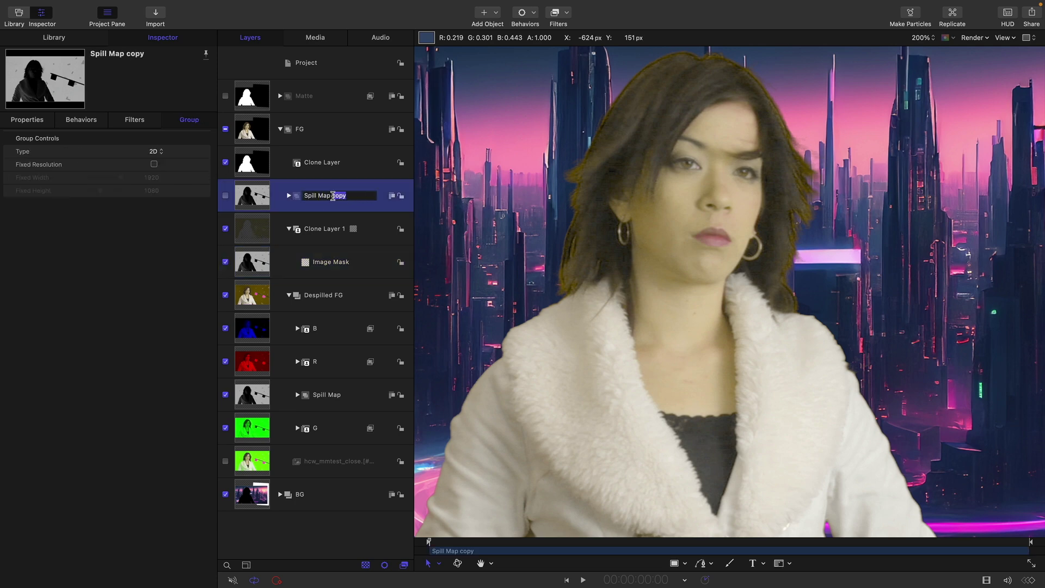
key("BackSpace")
type("New")
key("Return")
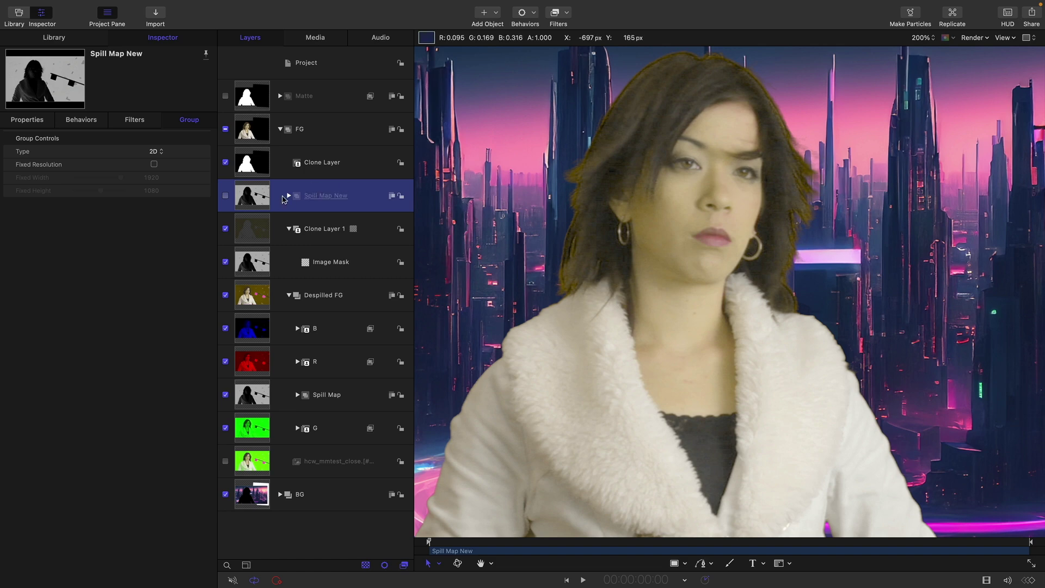
Step: Disable Blue copy 1 within the Red + Blue copy 1 group of Spill Map New, then collapse Spill Map New
left_click(288, 196)
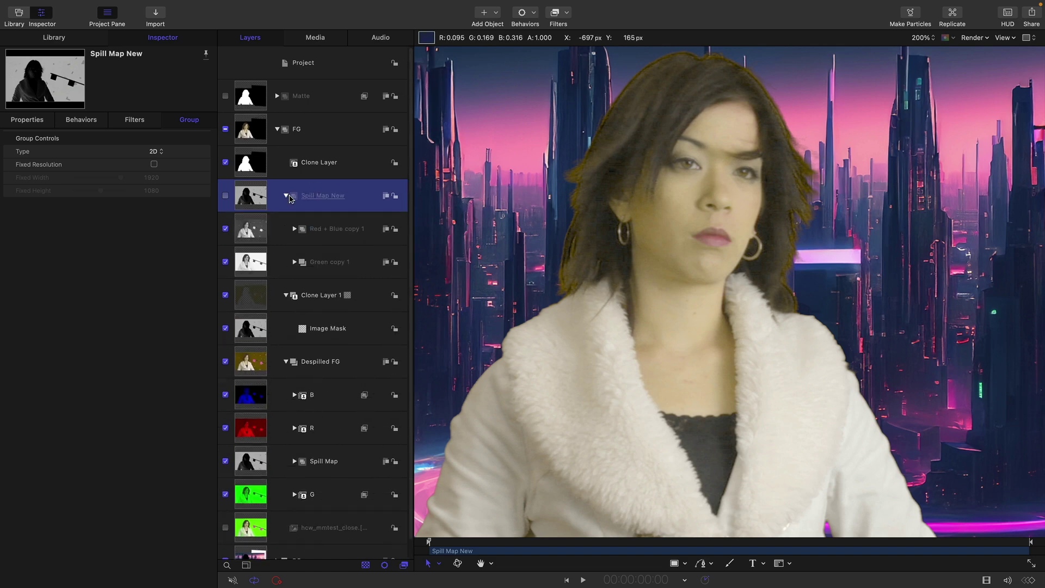
left_click(295, 229)
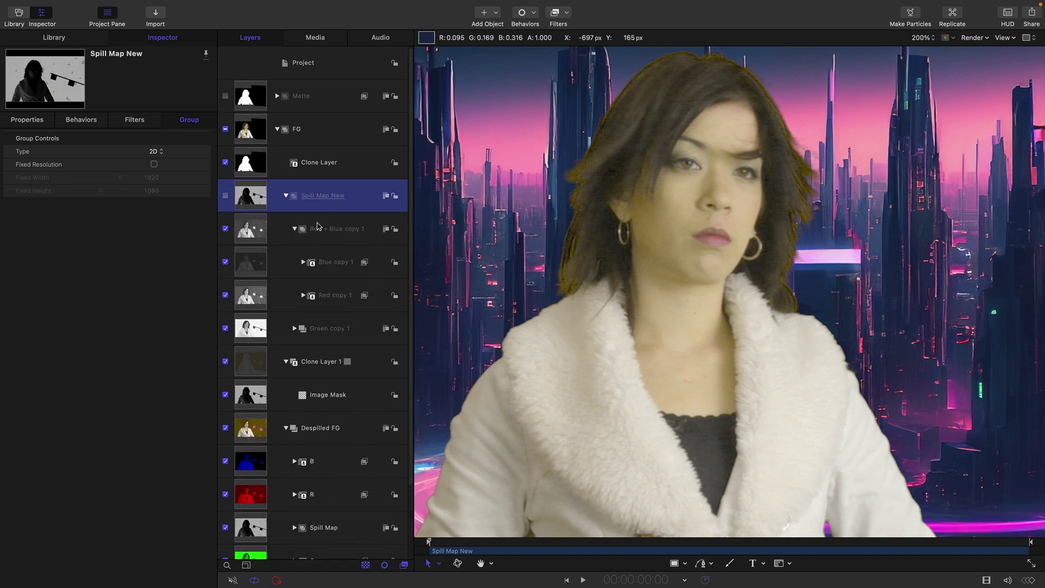
left_click(225, 262)
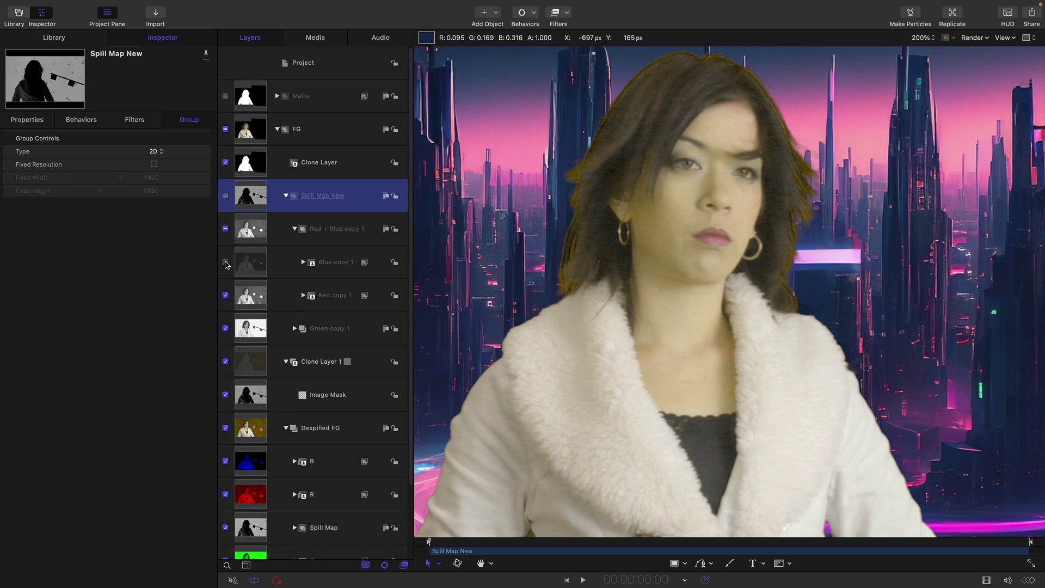
left_click(286, 195)
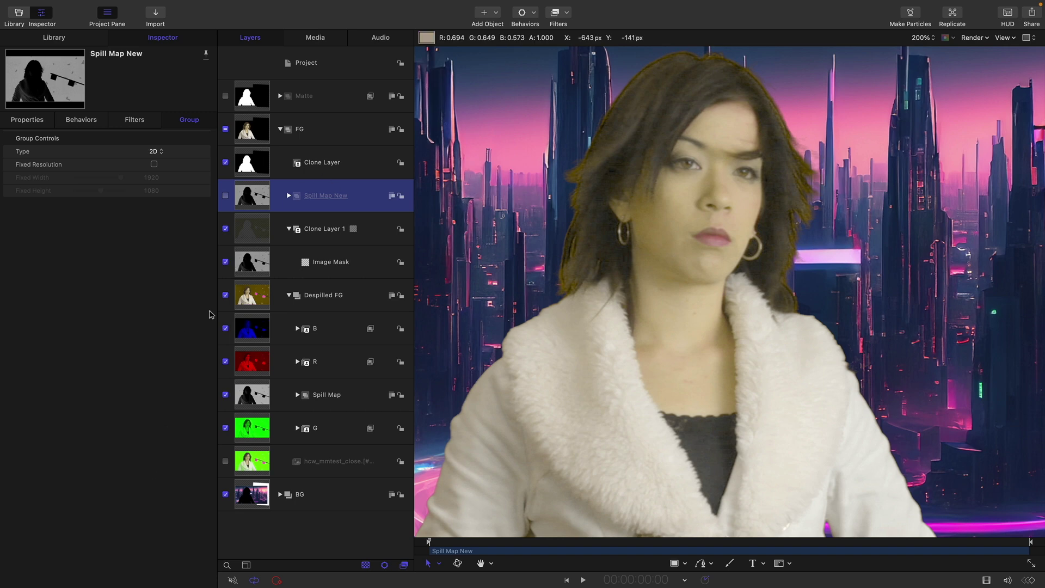
Step: Add a Color Curves filter to Clone Layer 1
left_click(255, 229)
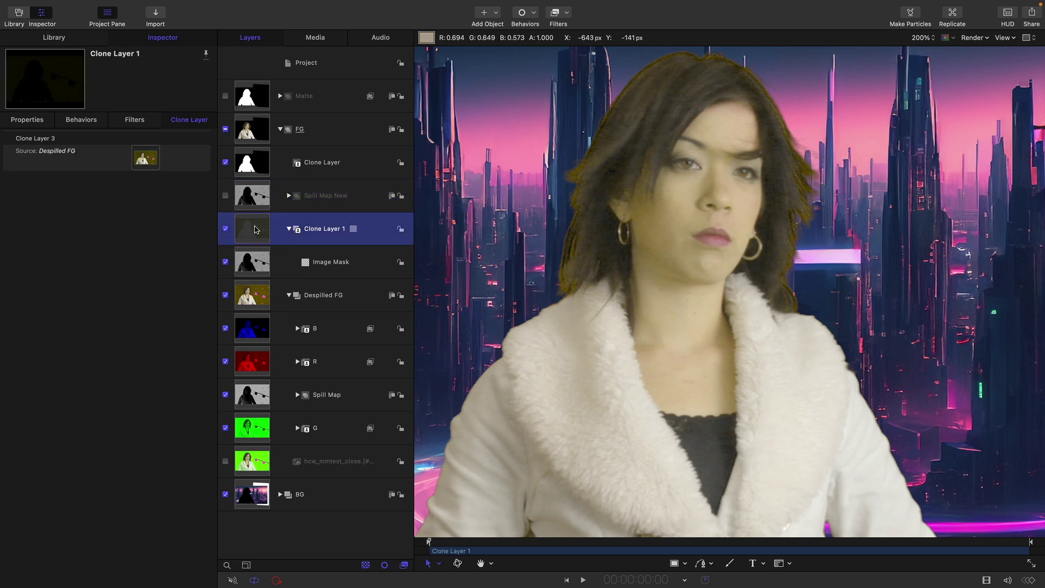
left_click(555, 12)
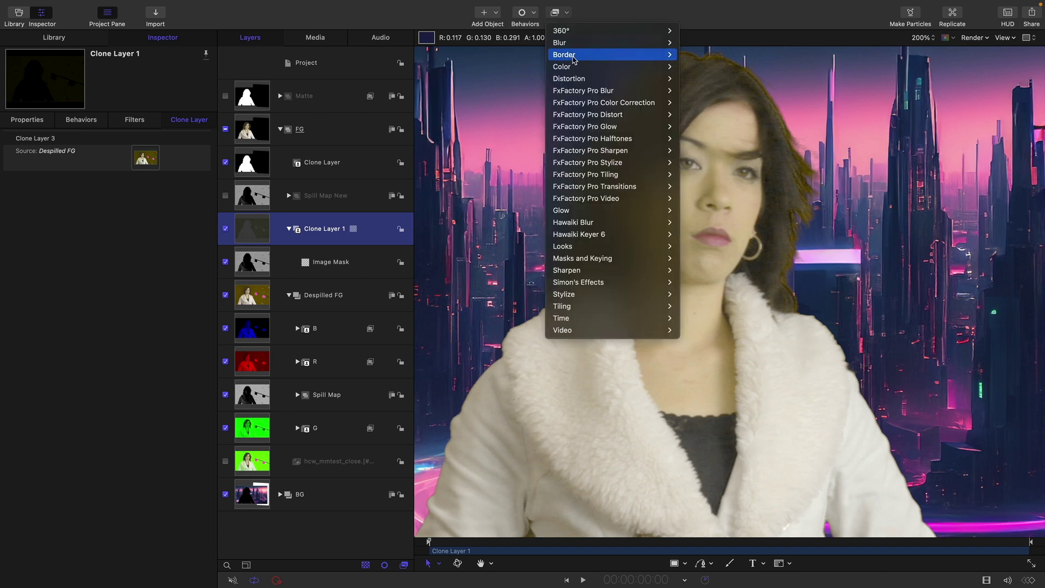
mouse_move(566, 67)
left_click(712, 114)
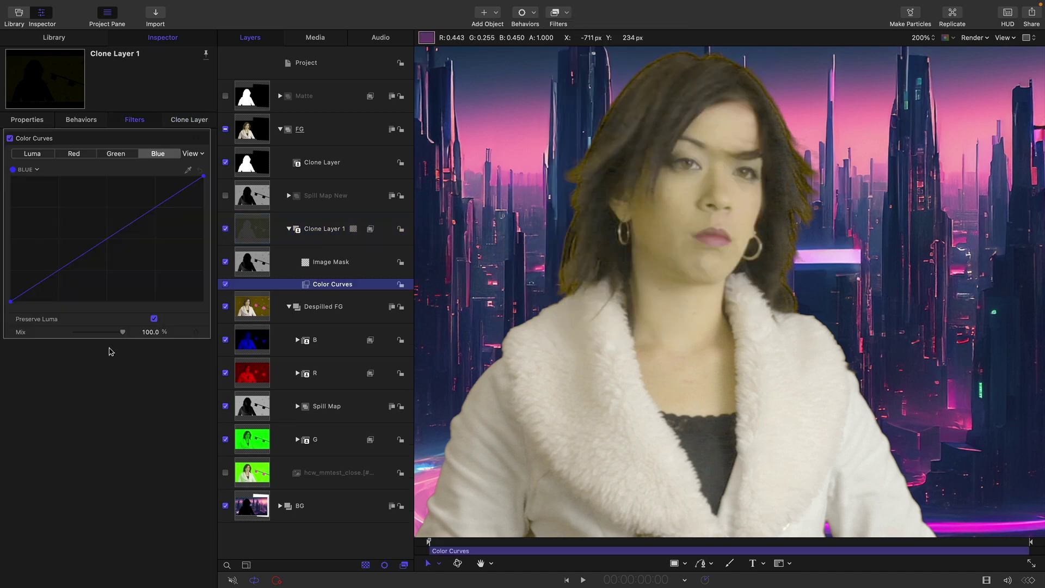
Step: Steepen the Luma and Blue curves by pulling their white points inward to about 45% and 40% of the input range
left_click_drag(203, 176, 113, 167)
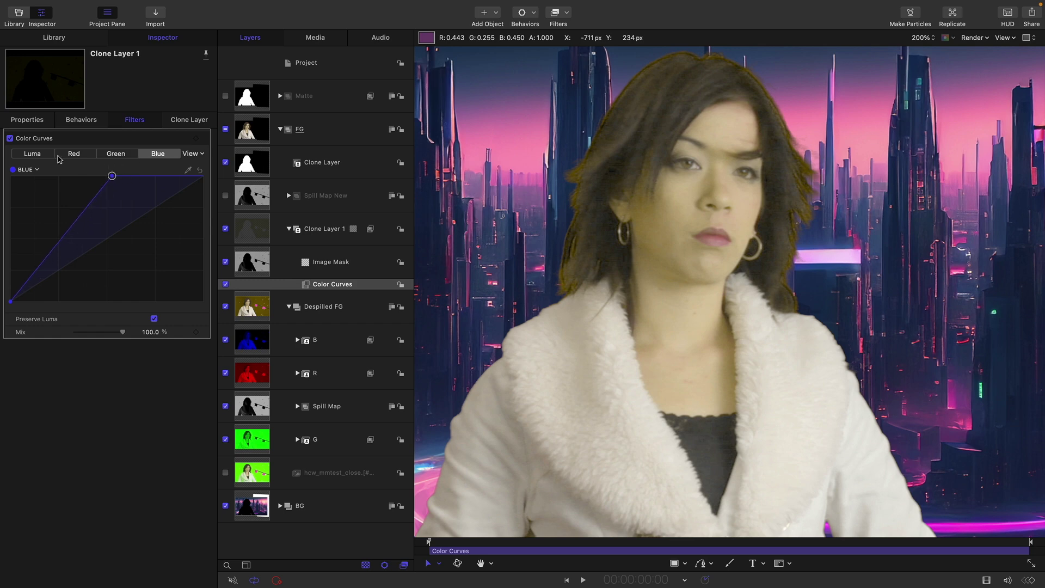
left_click(58, 159)
left_click_drag(203, 176, 97, 148)
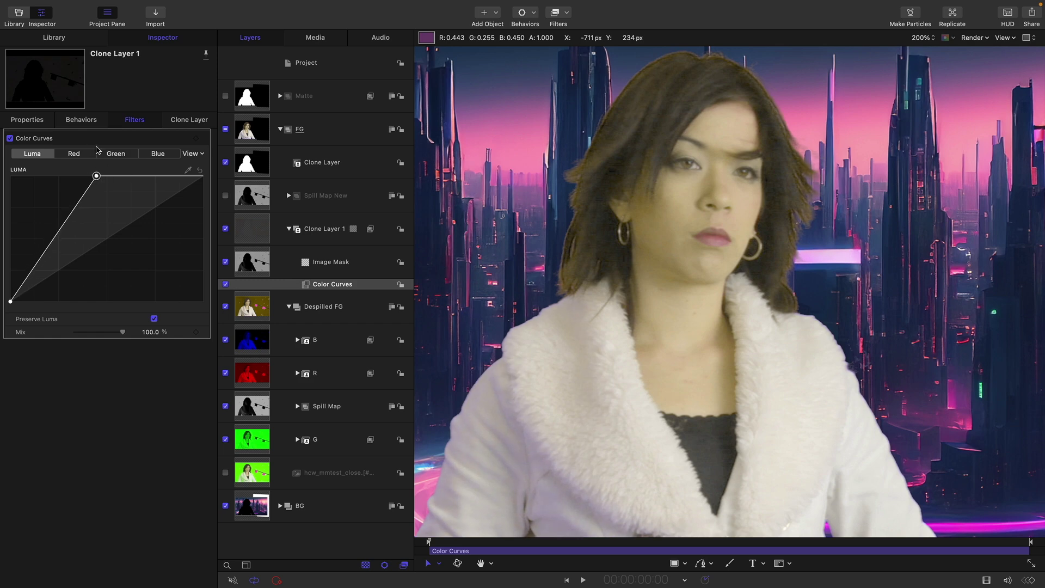
left_click(163, 154)
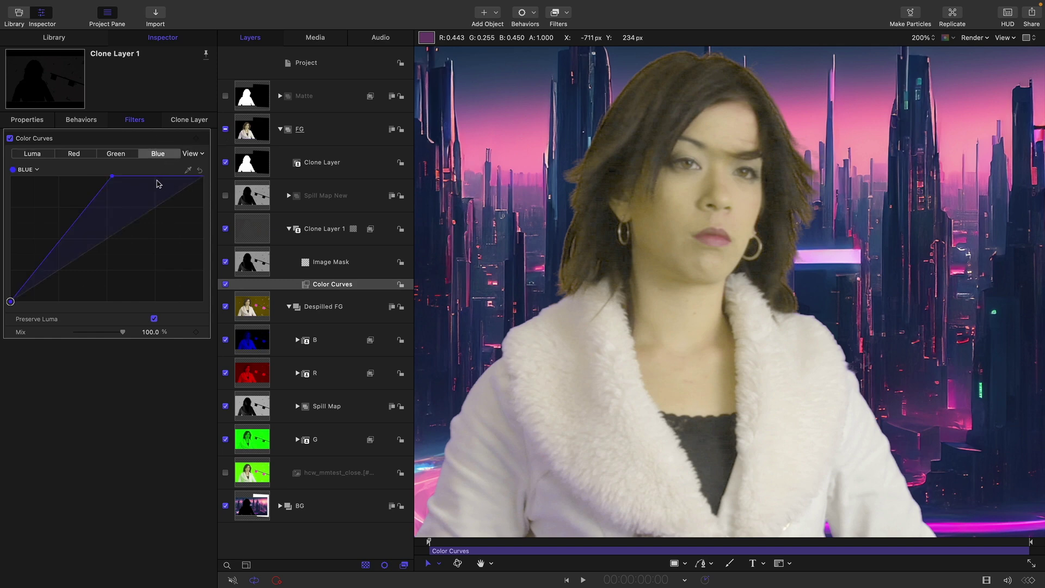
left_click_drag(113, 180, 87, 158)
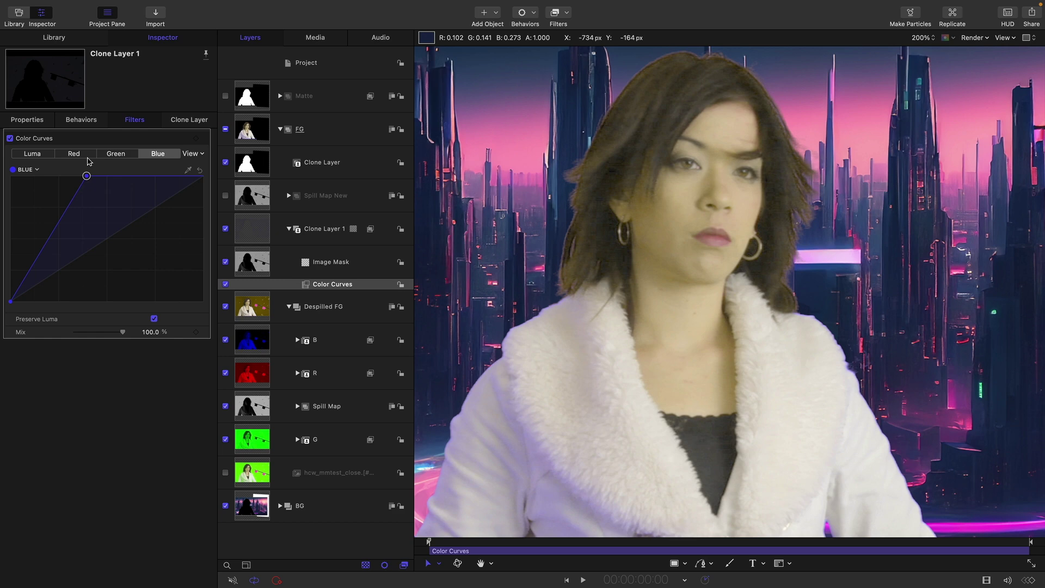
Step: Toggle the Color Curves filter off and on, close up and at 100% view, to compare the edges and coat color
left_click(225, 284)
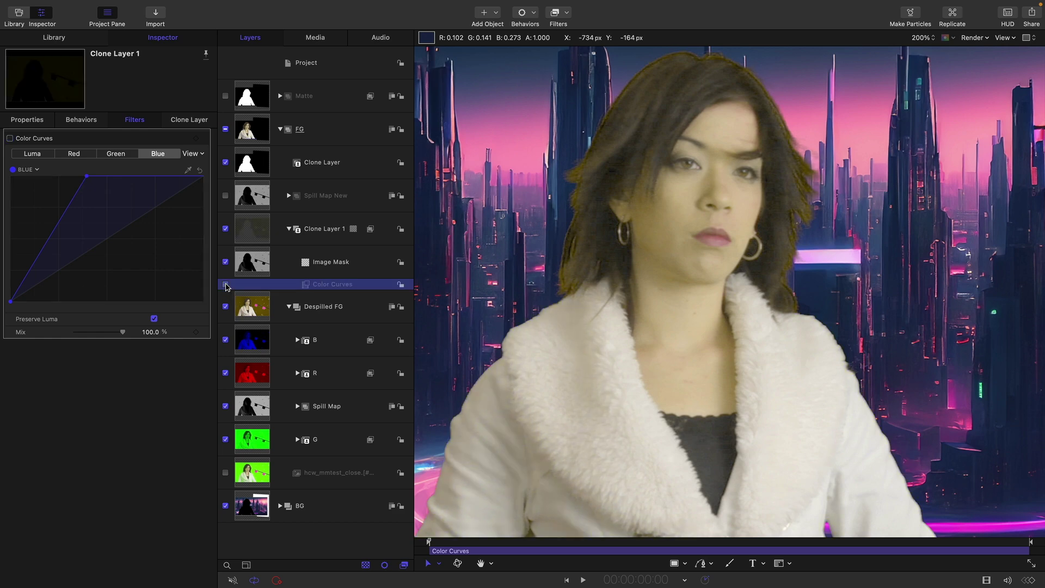
left_click(225, 284)
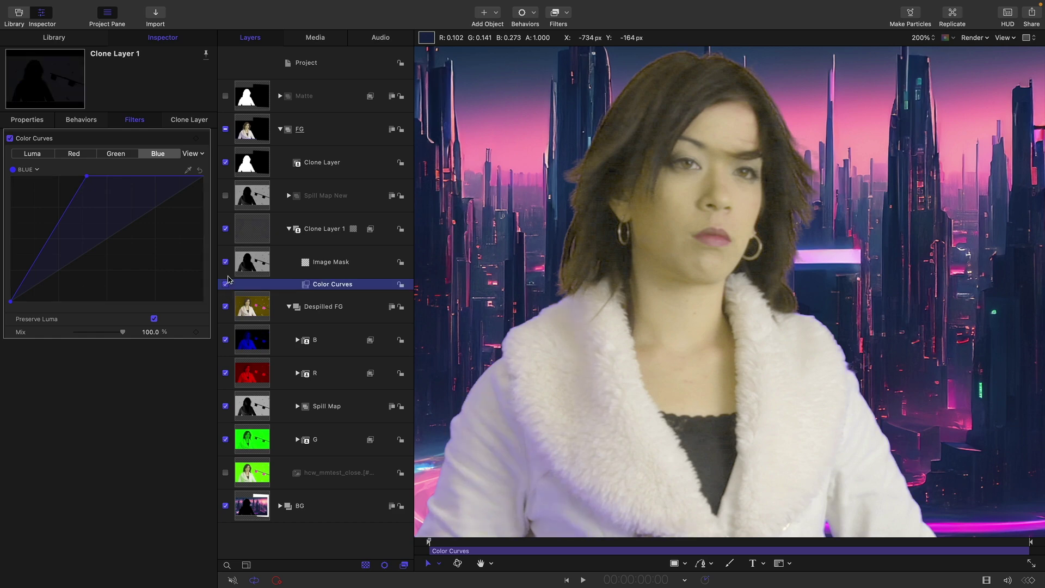
key("super+minus")
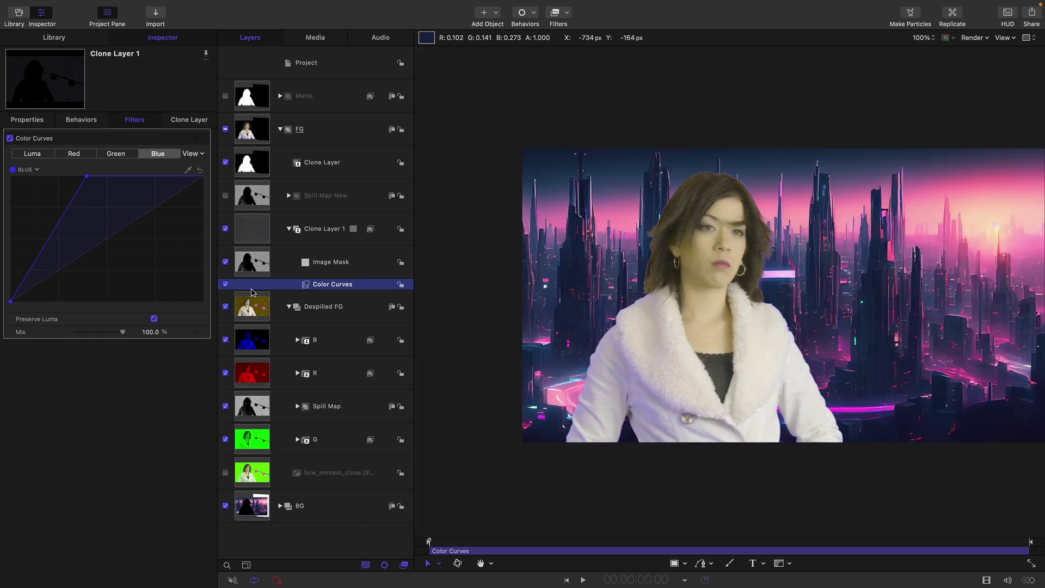
left_click(225, 284)
left_click(225, 284)
left_click(225, 284)
left_click(226, 284)
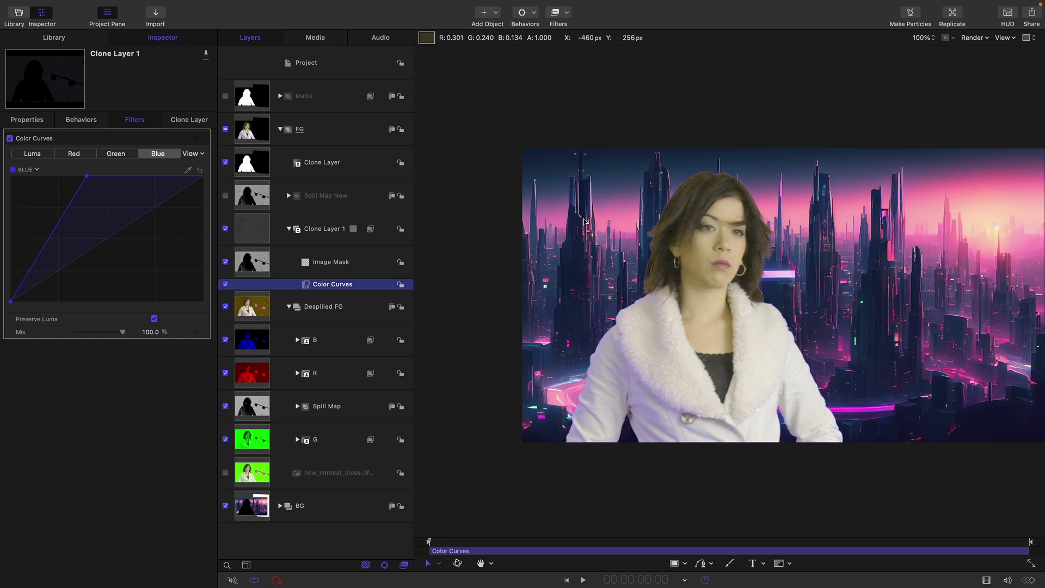
Step: Add a Levels filter to Clone Layer 1's image mask and raise its input black point to 0.03, comparing with the clone hidden
left_click(247, 266)
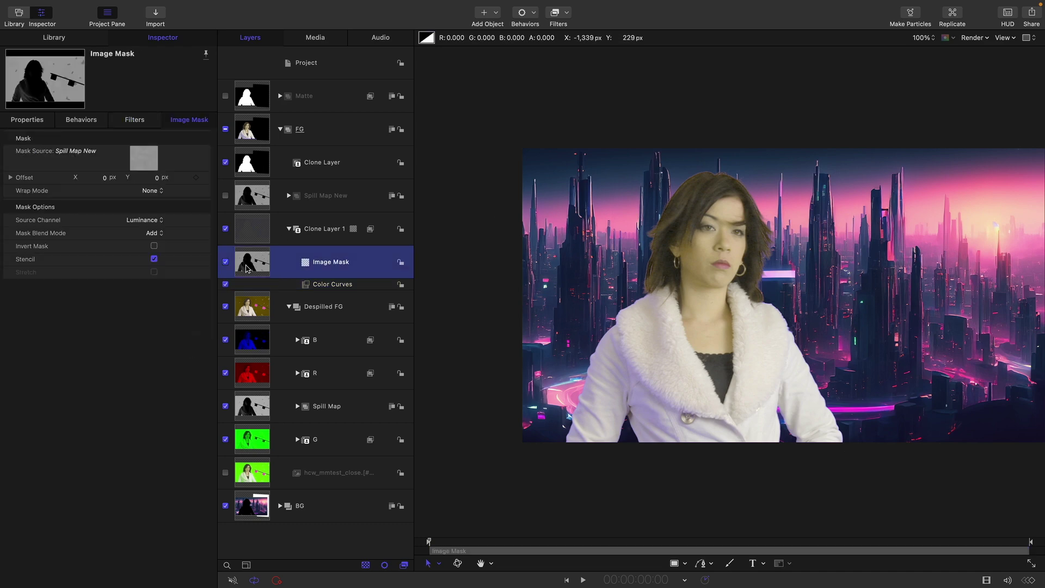
left_click(566, 13)
mouse_move(570, 67)
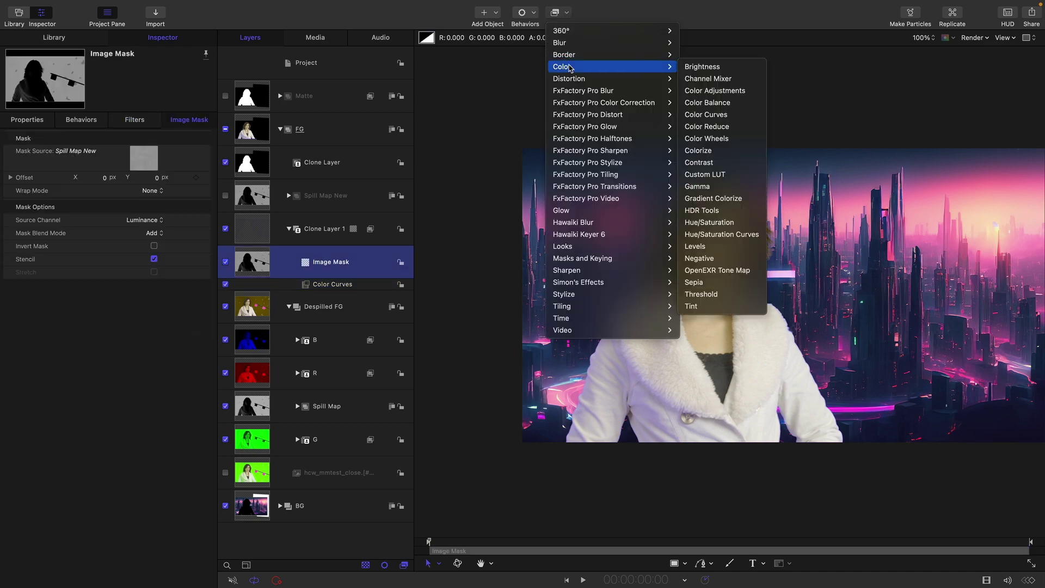
left_click(711, 248)
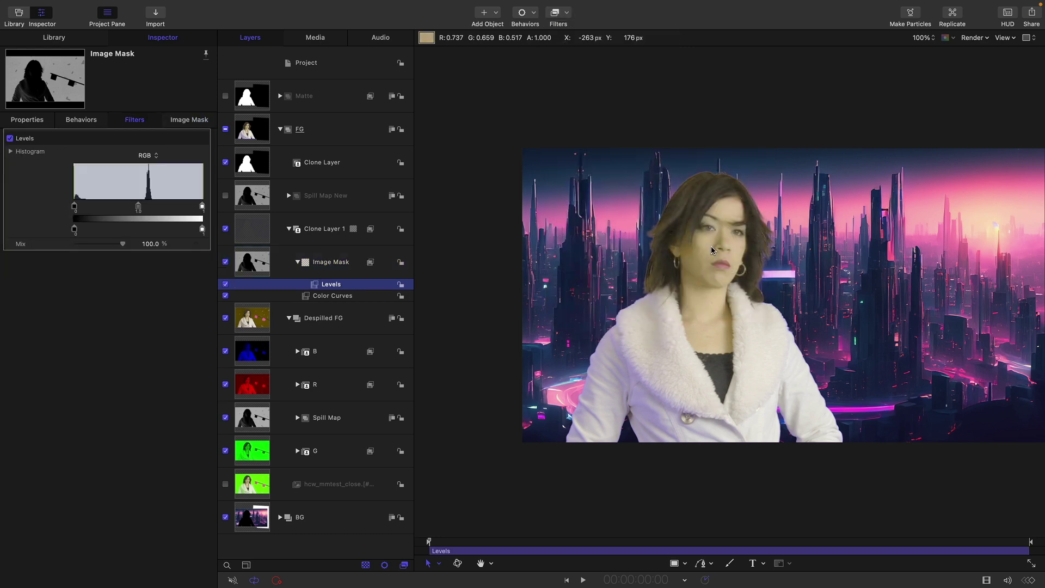
key("shift+z")
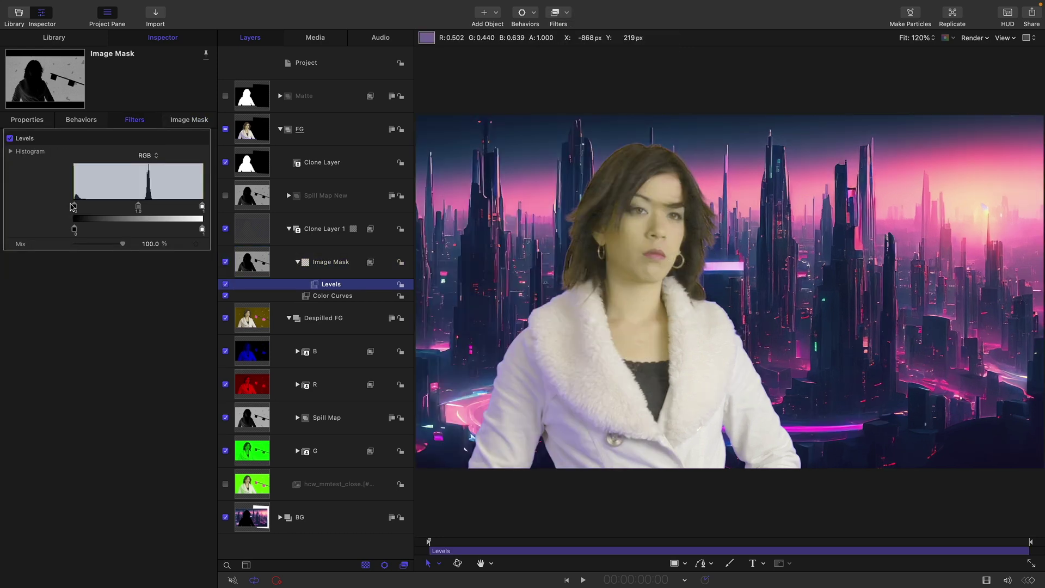
mouse_move(202, 206)
left_mouse_down()
mouse_move(129, 205)
mouse_move(222, 196)
mouse_move(180, 206)
mouse_move(202, 205)
left_mouse_up()
mouse_move(75, 207)
left_mouse_down()
mouse_move(90, 207)
mouse_move(79, 204)
left_mouse_up()
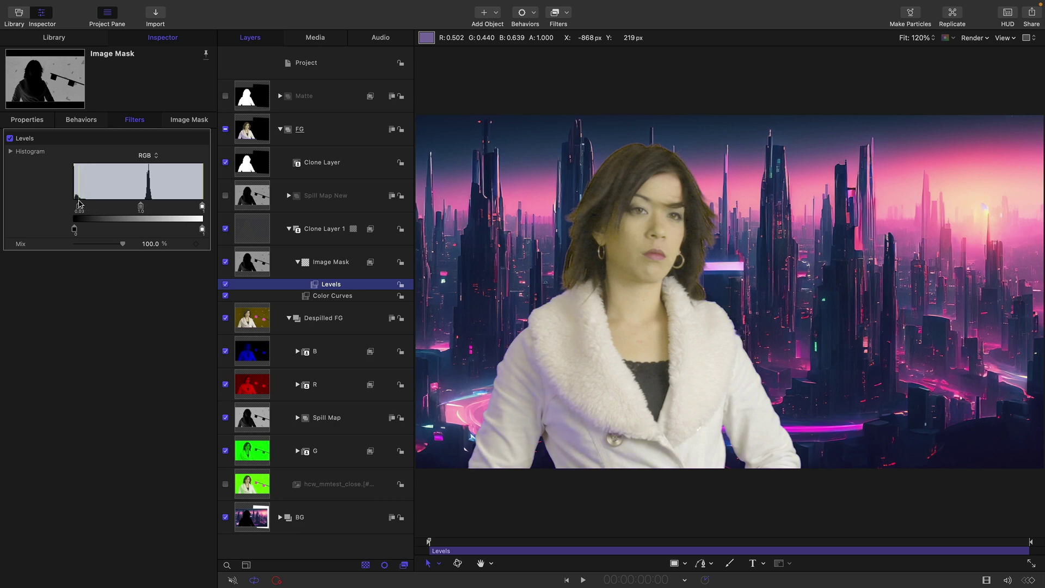
left_click(224, 229)
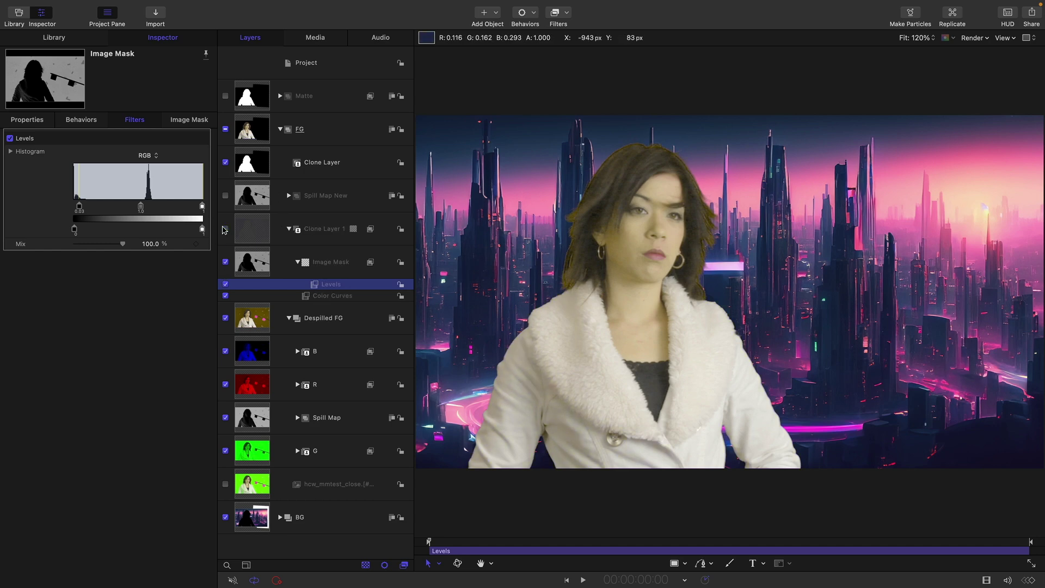
left_click(225, 229)
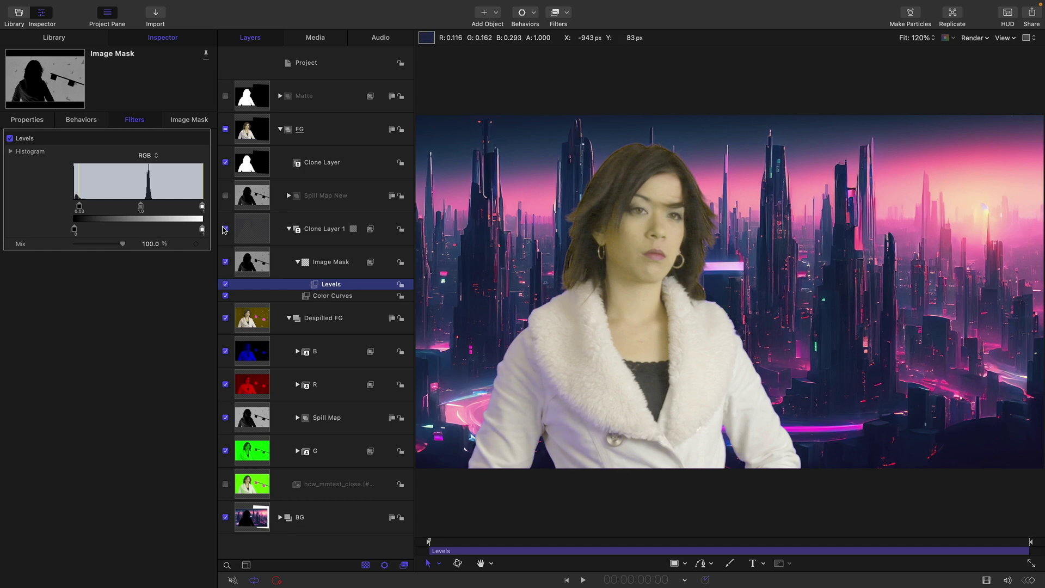